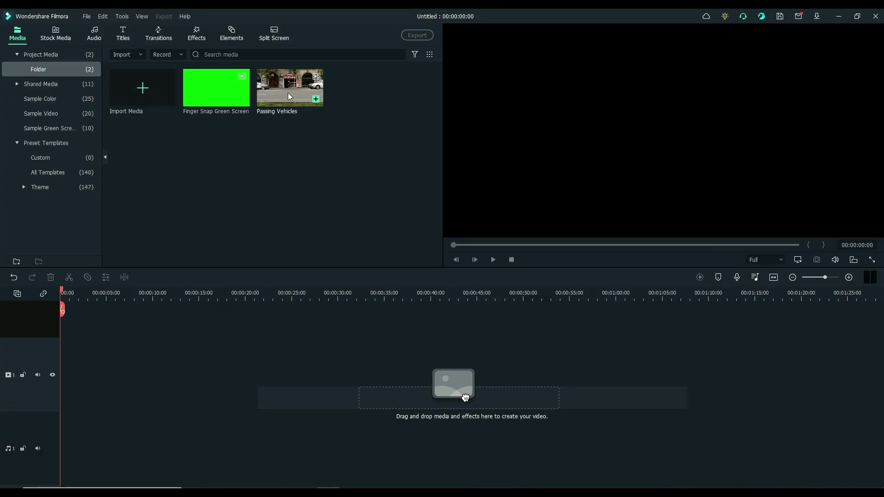
Put Passing Vehicles on track 1 and Finger Snap Green Screen on track 2, then zoom in
{"action": "left_click_drag", "start_coordinate": [289, 96], "coordinate": [57, 384]}
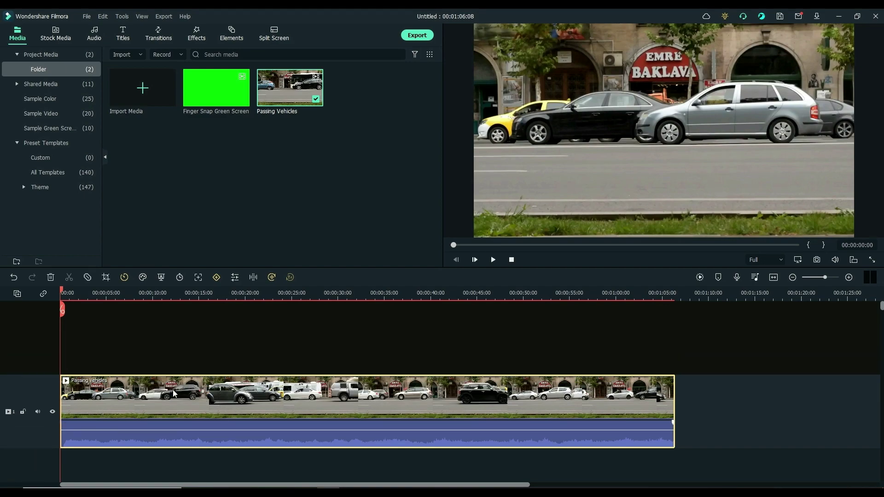
{"action": "left_click_drag", "start_coordinate": [208, 102], "coordinate": [67, 342]}
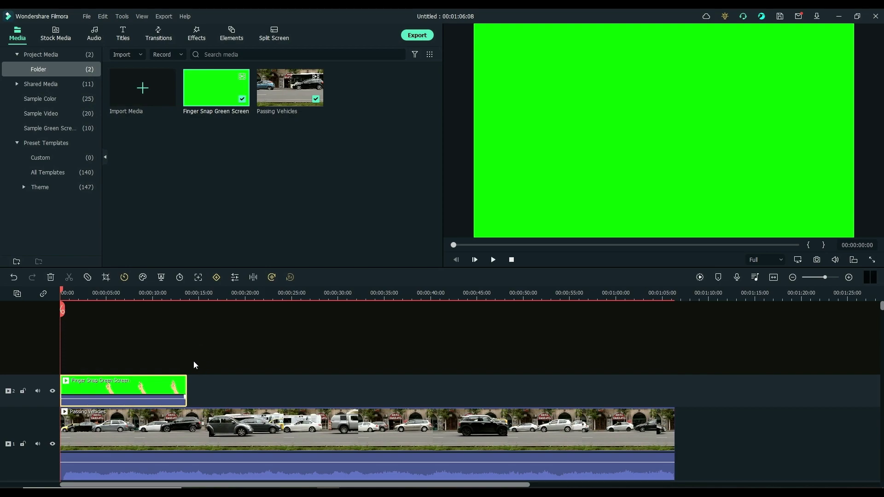
{"action": "scroll", "coordinate": [132, 293], "scroll_direction": "up", "scroll_amount": 2, "text": "ctrl"}
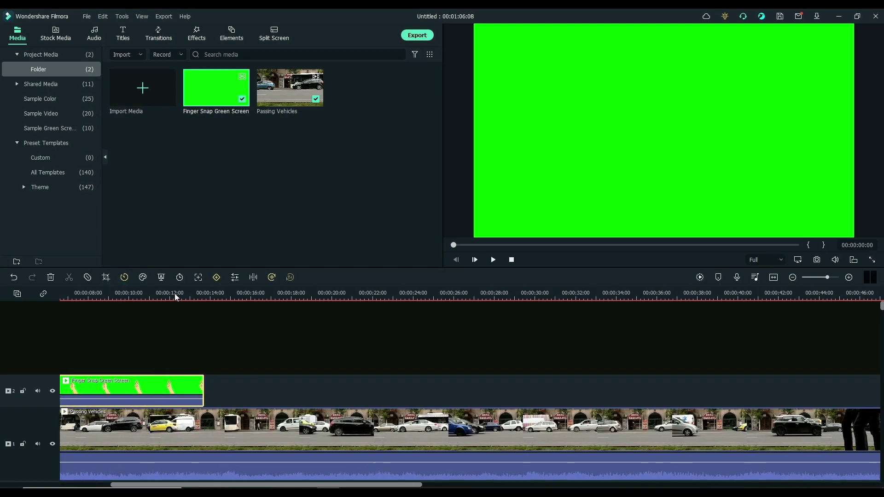
Enable Chroma Key on the Finger Snap Green Screen clip to remove its green backdrop
{"action": "double_click", "coordinate": [142, 389]}
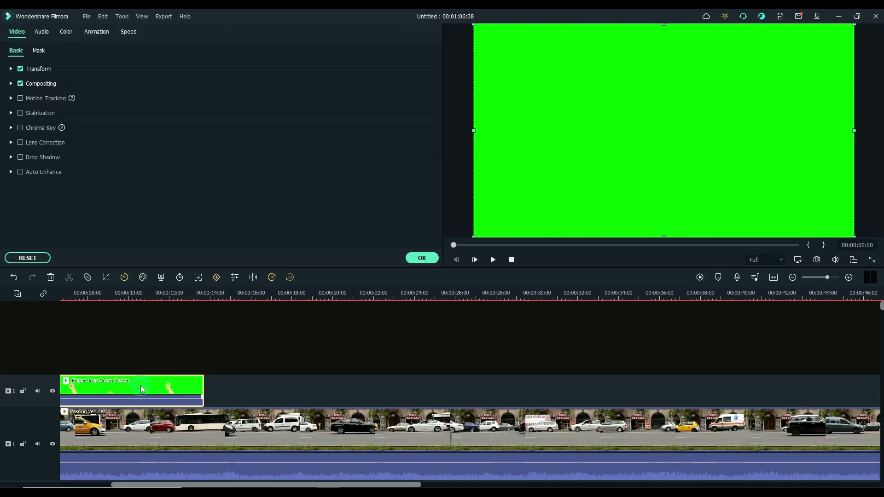
{"action": "left_click", "coordinate": [20, 128]}
{"action": "left_click", "coordinate": [420, 259]}
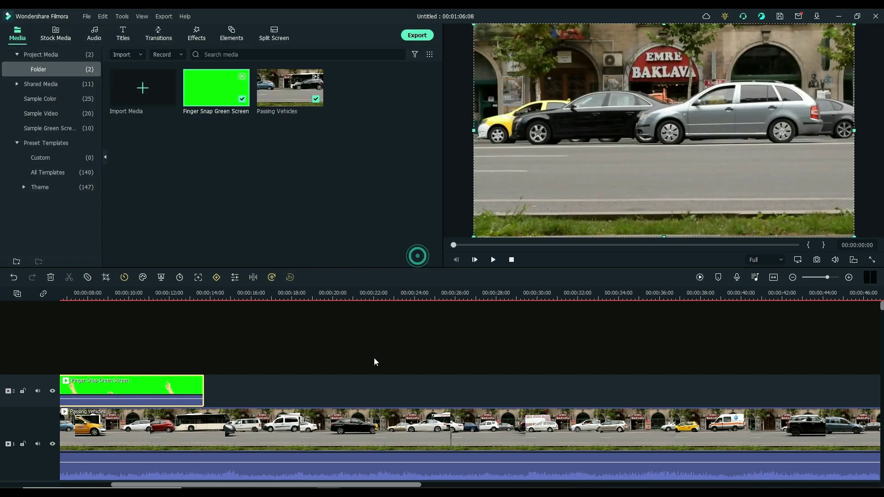
Zoom the timeline and park the playhead just before the snap, around 3 seconds
{"action": "scroll", "coordinate": [92, 298], "scroll_direction": "up", "scroll_amount": 2}
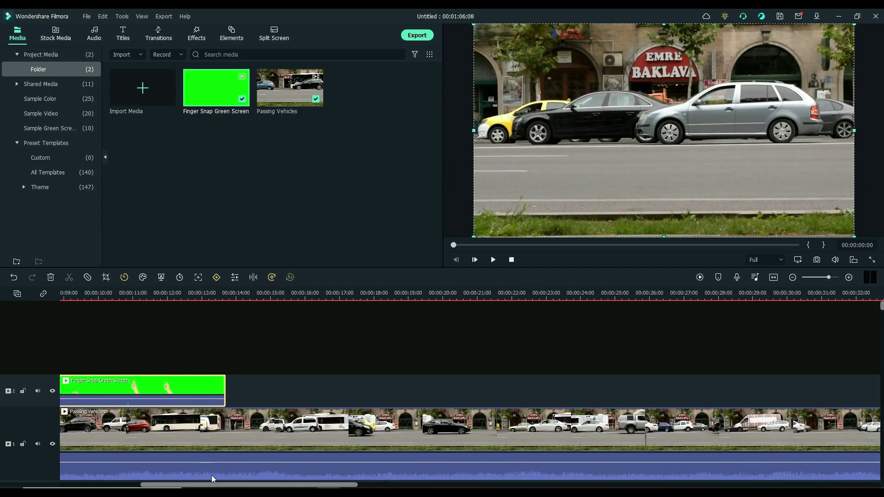
{"action": "scroll", "coordinate": [92, 297], "scroll_direction": "up", "scroll_amount": 2}
{"action": "scroll", "coordinate": [91, 298], "scroll_direction": "up", "scroll_amount": 2}
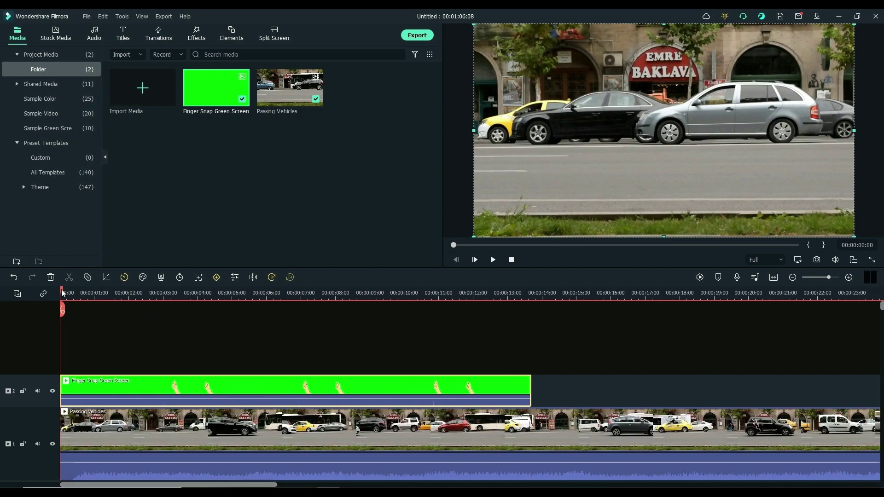
{"action": "left_click_drag", "start_coordinate": [62, 310], "coordinate": [166, 311]}
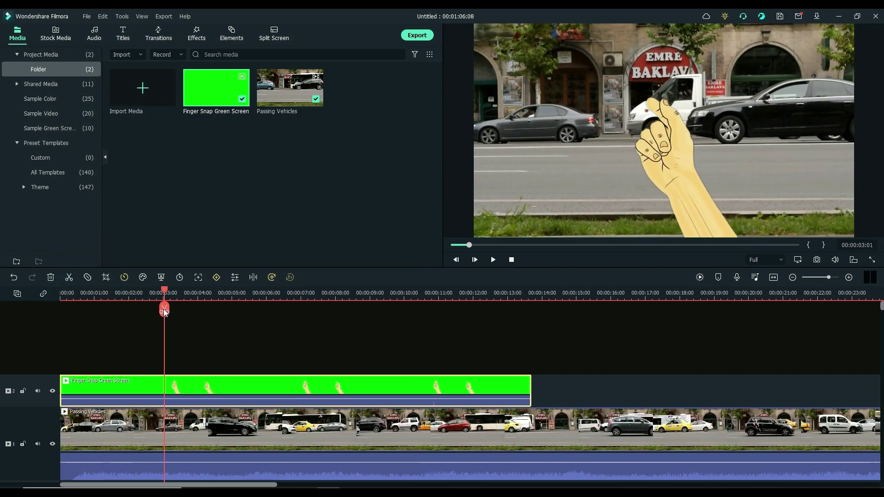
{"action": "left_click_drag", "start_coordinate": [165, 313], "coordinate": [162, 313]}
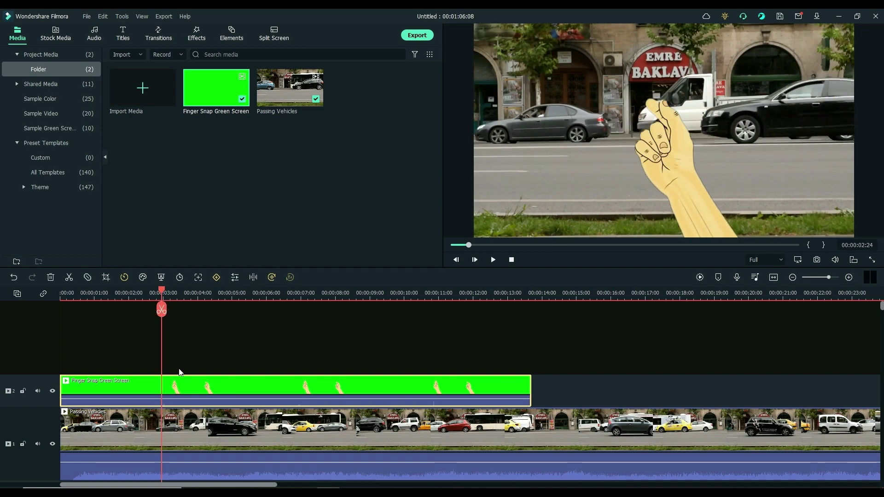
{"action": "scroll", "coordinate": [200, 299], "scroll_direction": "up", "scroll_amount": 1}
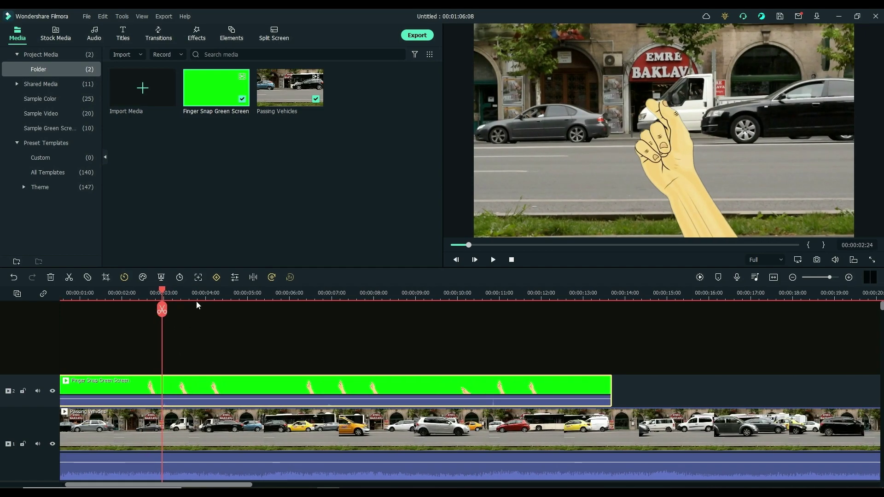
{"action": "scroll", "coordinate": [218, 357], "scroll_direction": "down", "scroll_amount": 1}
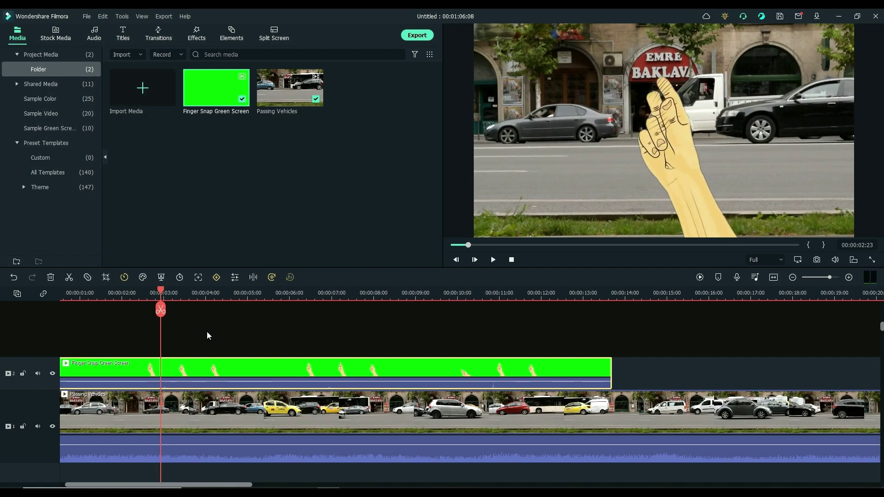
Add a 5.0-second freeze frame at the snap using a custom Speed Ramping curve on Passing Vehicles
{"action": "left_click", "coordinate": [206, 332]}
{"action": "double_click", "coordinate": [190, 399]}
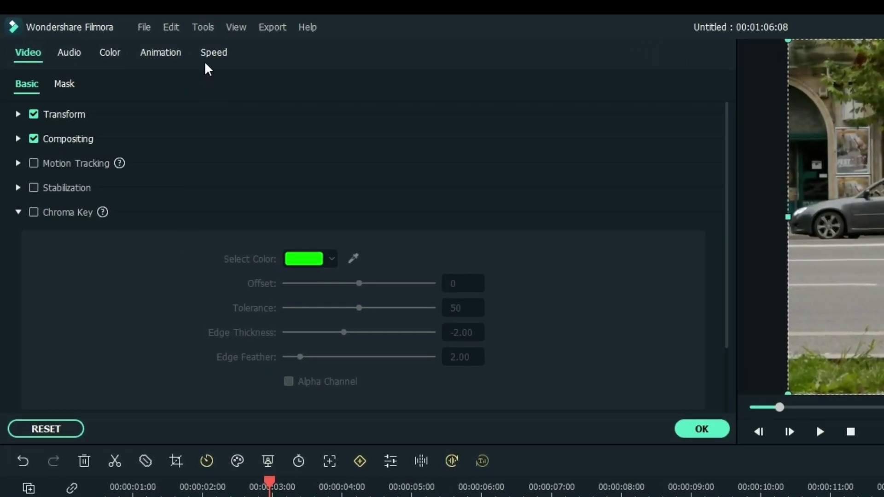
{"action": "left_click", "coordinate": [210, 57]}
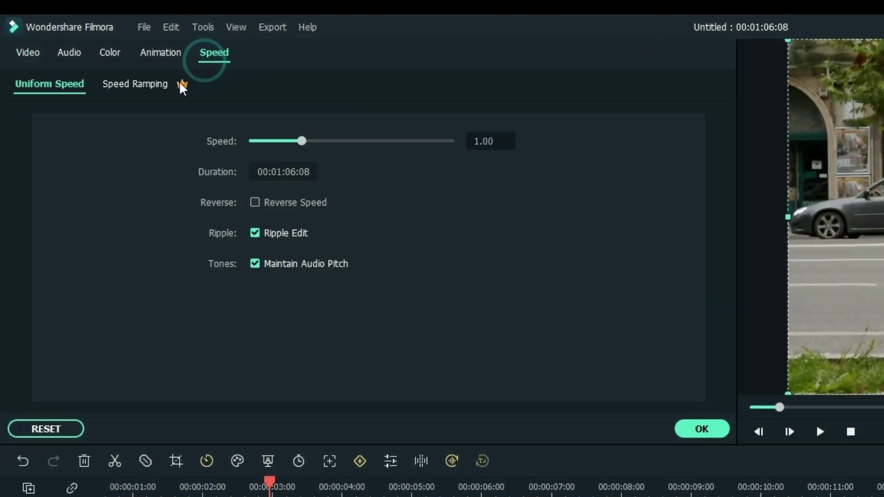
{"action": "left_click", "coordinate": [134, 86]}
{"action": "left_click", "coordinate": [115, 147]}
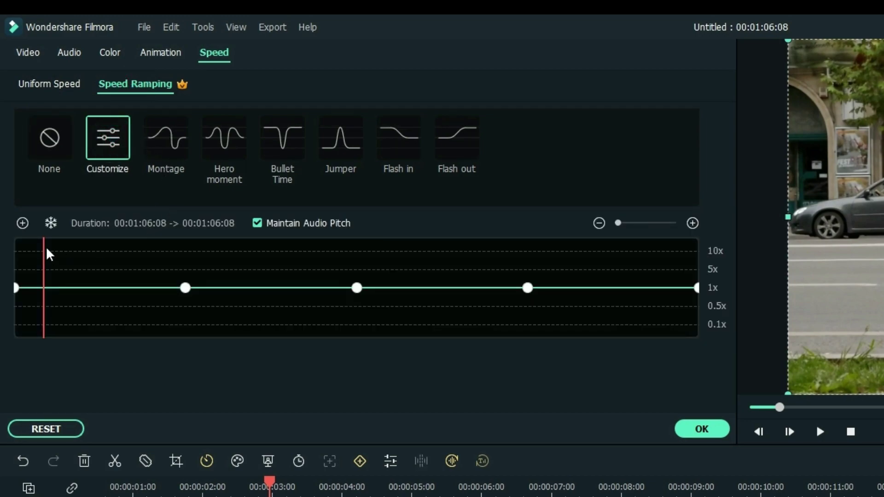
{"action": "left_click", "coordinate": [52, 223]}
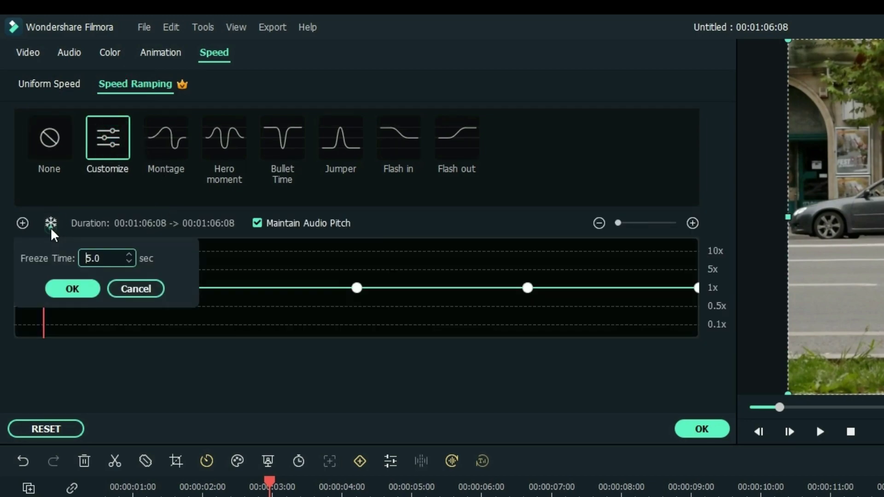
{"action": "left_click", "coordinate": [73, 288]}
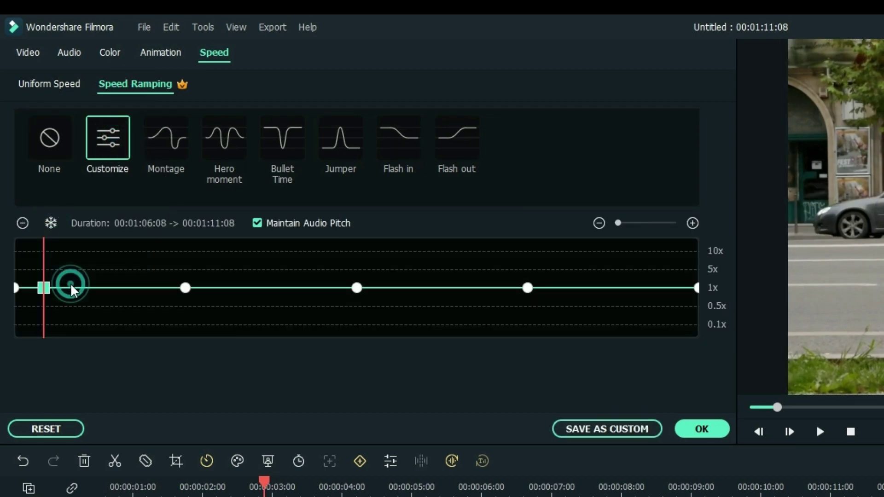
Delete the two extra speed keyframes left after the freeze
{"action": "left_click", "coordinate": [185, 289]}
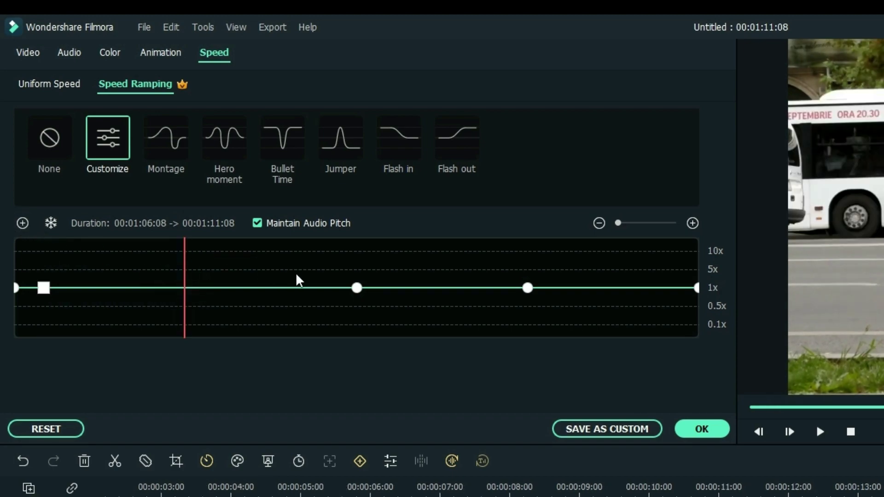
{"action": "left_click", "coordinate": [356, 288]}
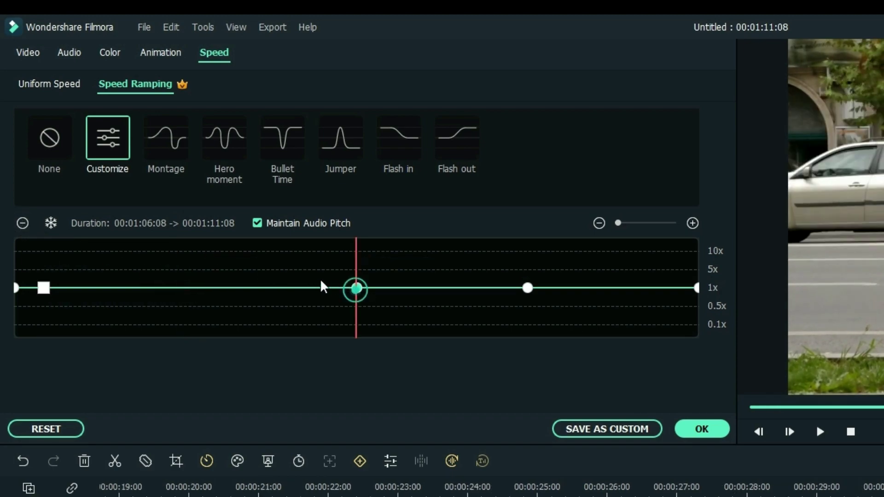
{"action": "left_click", "coordinate": [22, 223]}
{"action": "left_click", "coordinate": [528, 288]}
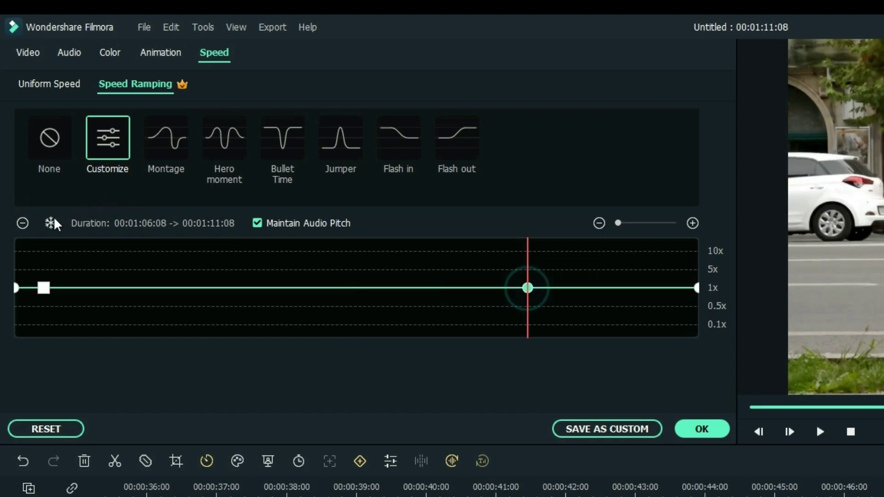
{"action": "left_click", "coordinate": [23, 223]}
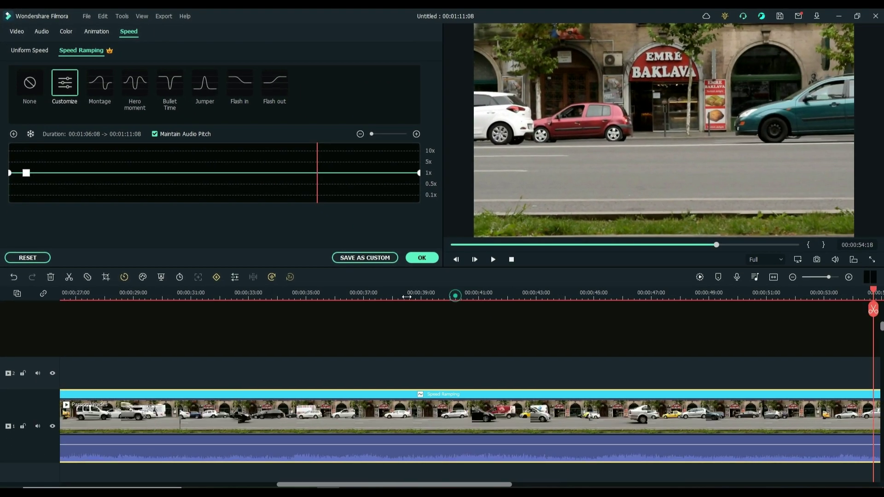
Trim the Freeze Frame to 4 seconds so it ends at the second snap near 7 seconds
{"action": "left_click_drag", "start_coordinate": [394, 484], "coordinate": [327, 484]}
{"action": "left_click", "coordinate": [140, 297]}
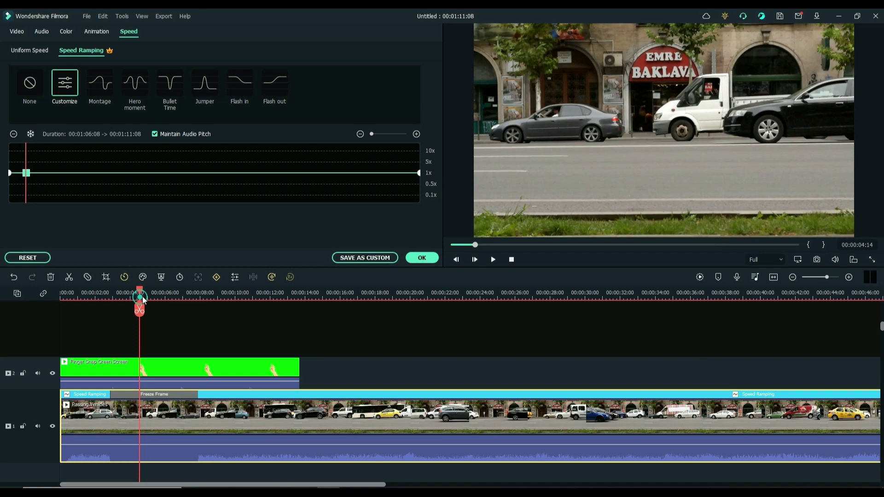
{"action": "left_click_drag", "start_coordinate": [151, 295], "coordinate": [182, 302]}
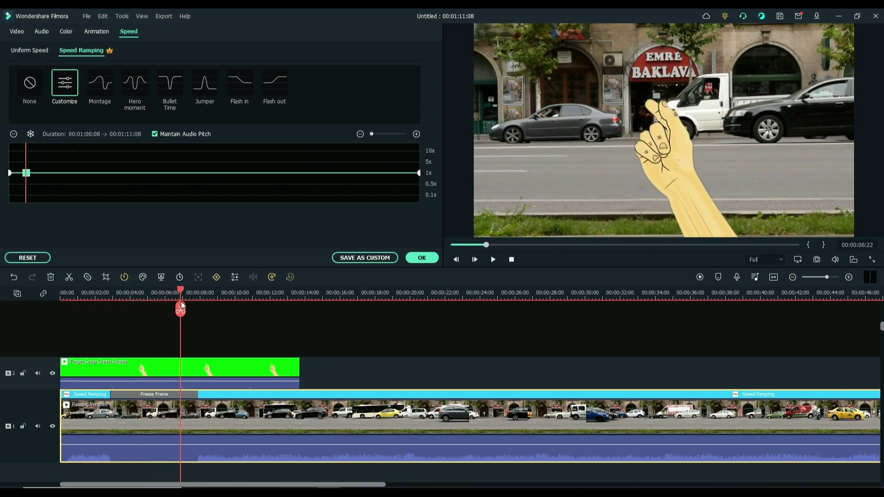
{"action": "left_click_drag", "start_coordinate": [181, 302], "coordinate": [178, 308]}
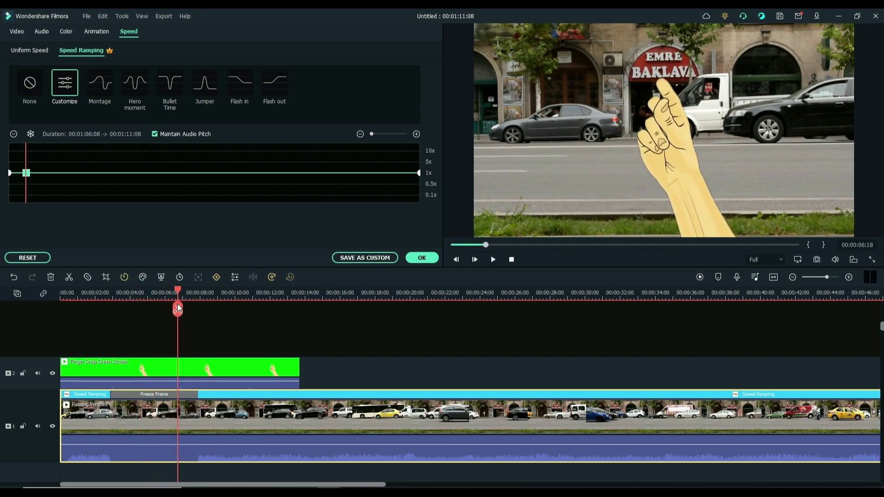
{"action": "key", "text": "Right"}
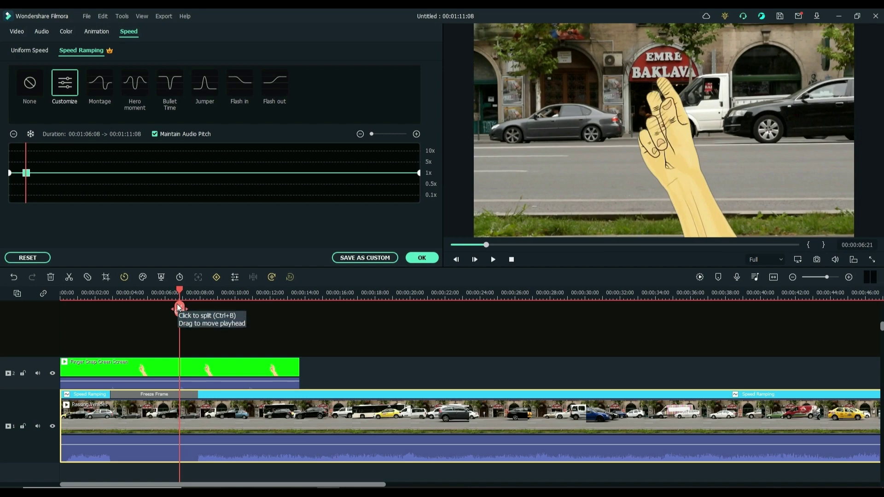
{"action": "key", "text": "Right"}
{"action": "key", "text": "Right"}
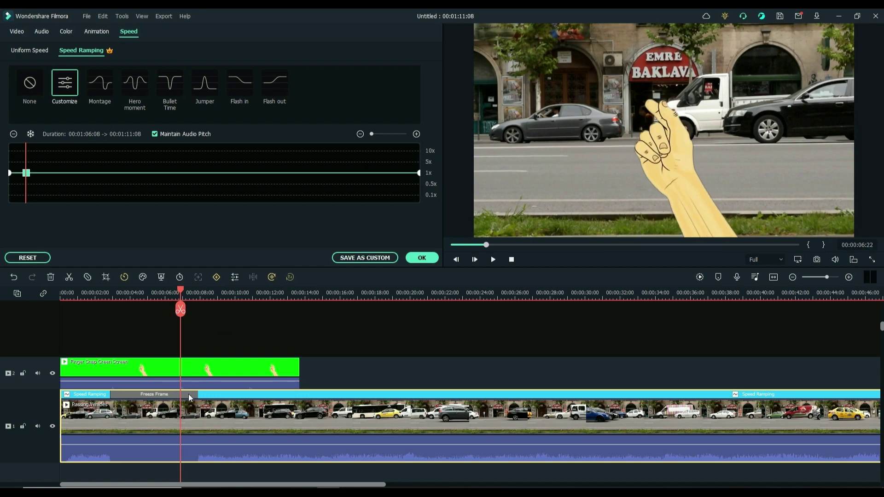
{"action": "left_click_drag", "start_coordinate": [198, 394], "coordinate": [181, 394]}
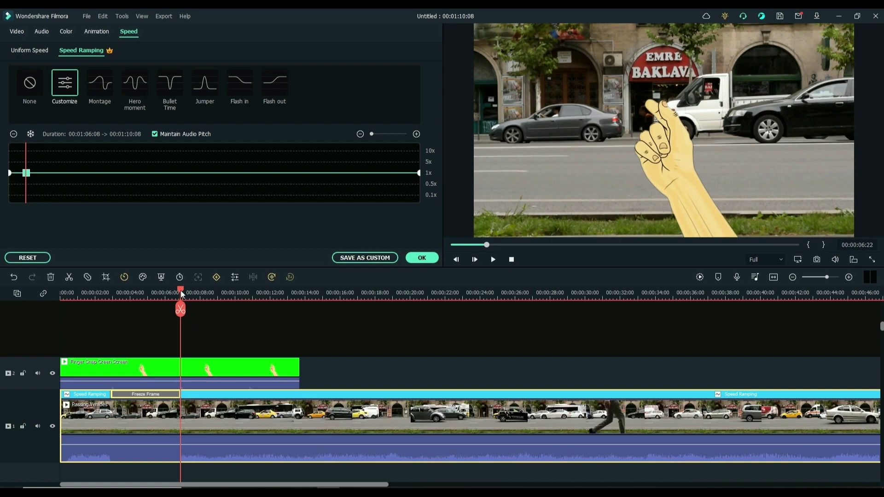
{"action": "left_click_drag", "start_coordinate": [180, 290], "coordinate": [191, 294]}
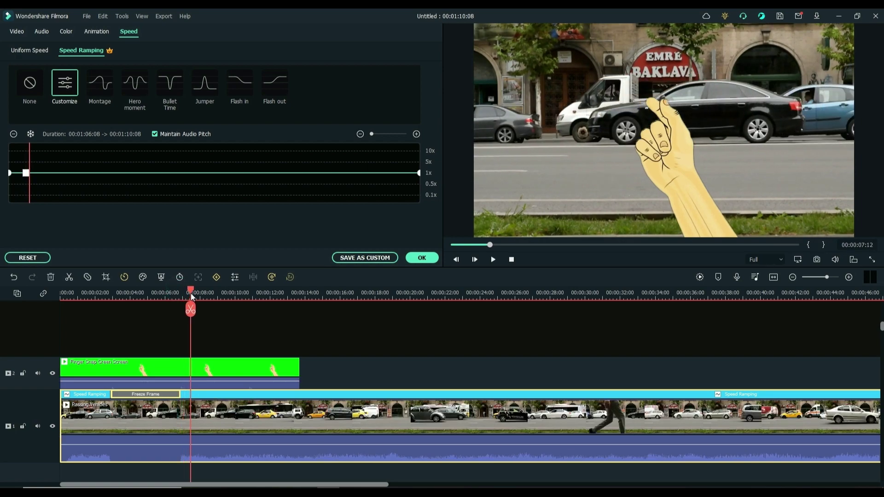
Raise the speed point right after the freeze to 10x and scrub through the sped-up traffic
{"action": "left_click", "coordinate": [34, 150]}
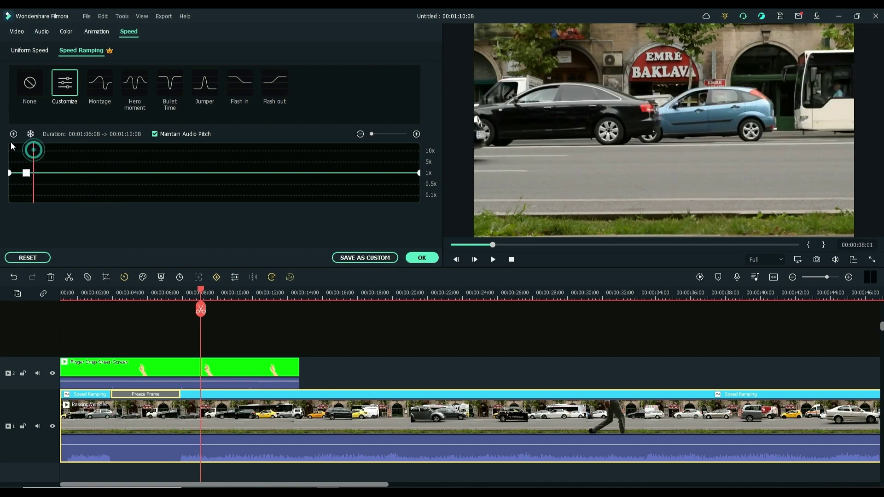
{"action": "left_click_drag", "start_coordinate": [34, 174], "coordinate": [30, 150]}
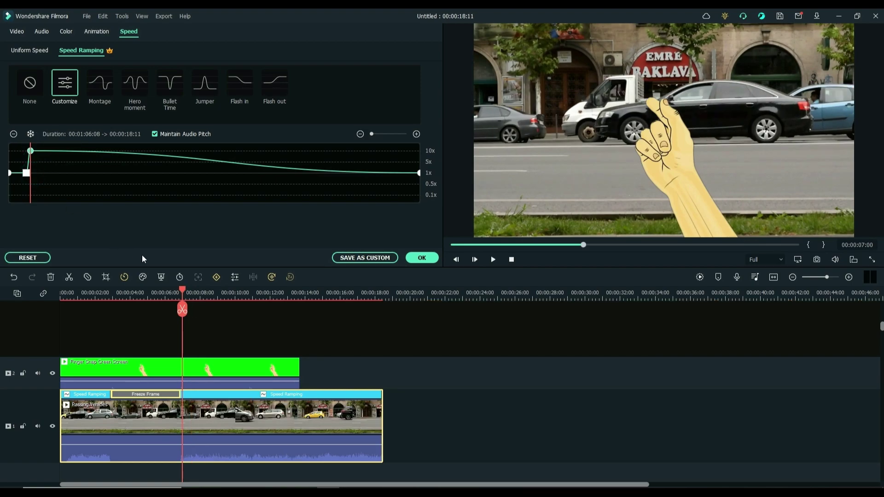
{"action": "left_click_drag", "start_coordinate": [182, 295], "coordinate": [245, 297]}
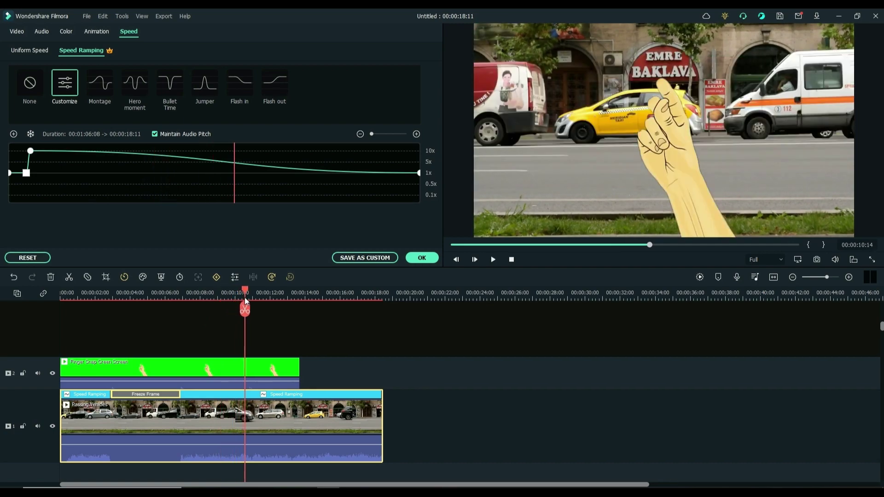
{"action": "key", "text": "Right"}
{"action": "key", "text": "Right"}
{"action": "key", "text": "Right"}
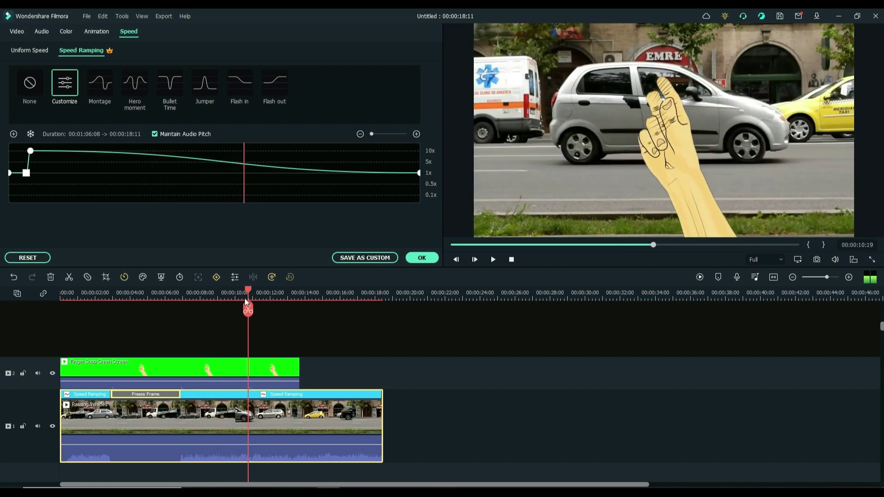
{"action": "key", "text": "Right"}
{"action": "key", "text": "Right"}
{"action": "key", "text": "Right"}
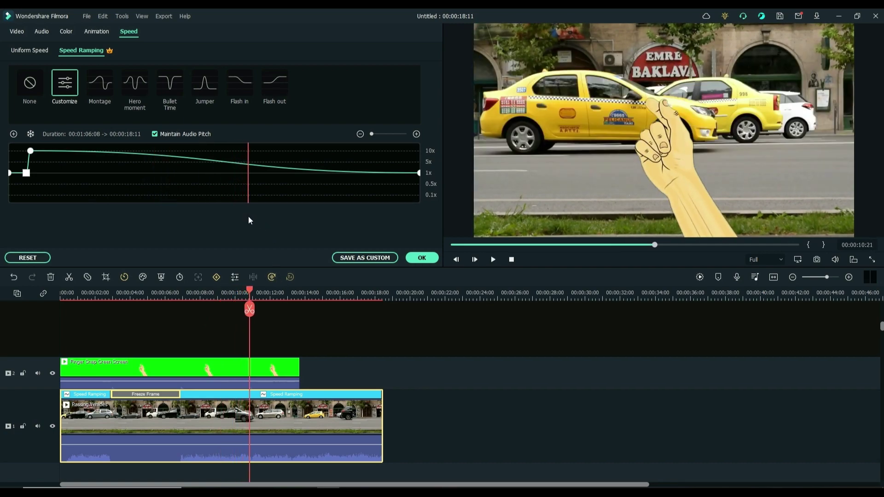
Add a 10x speed point and slide it later to hold the burst to about 11 seconds
{"action": "left_click", "coordinate": [14, 133]}
{"action": "left_click_drag", "start_coordinate": [248, 165], "coordinate": [249, 147]}
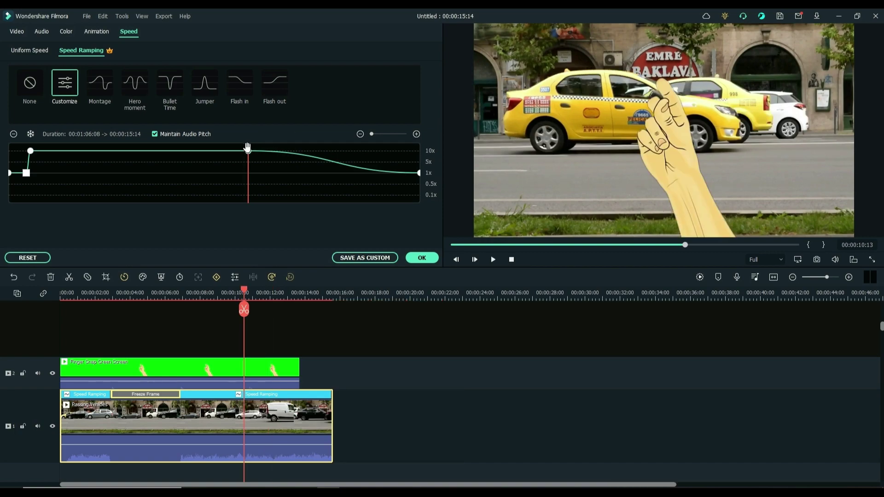
{"action": "left_click", "coordinate": [248, 292]}
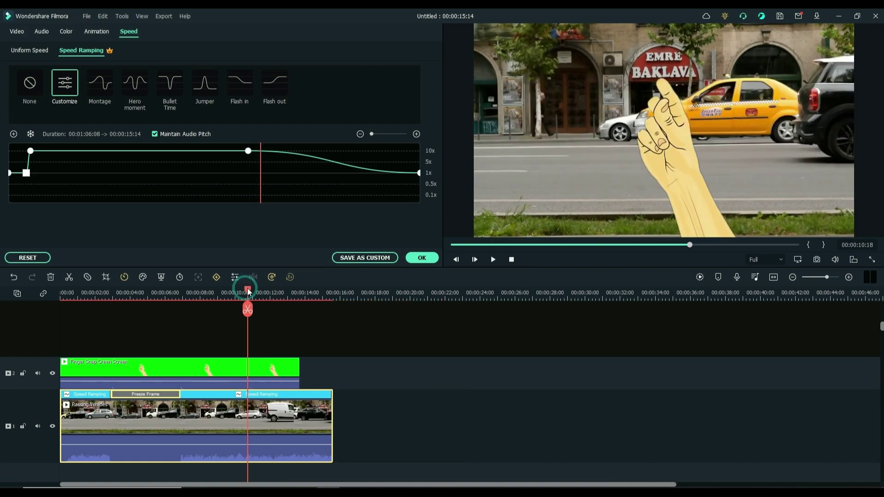
{"action": "left_click_drag", "start_coordinate": [249, 152], "coordinate": [271, 151]}
Add a point just after it dropped back to 1x, and apply the speed ramp
{"action": "left_click", "coordinate": [281, 151]}
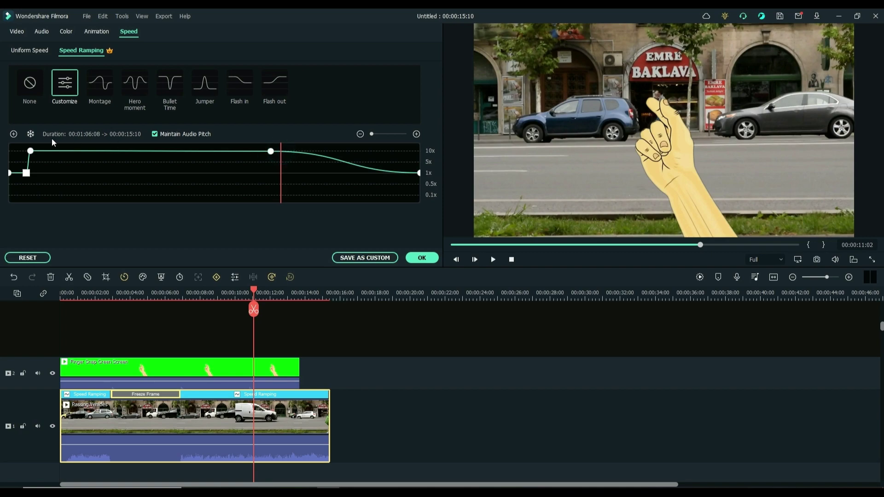
{"action": "left_click", "coordinate": [15, 134]}
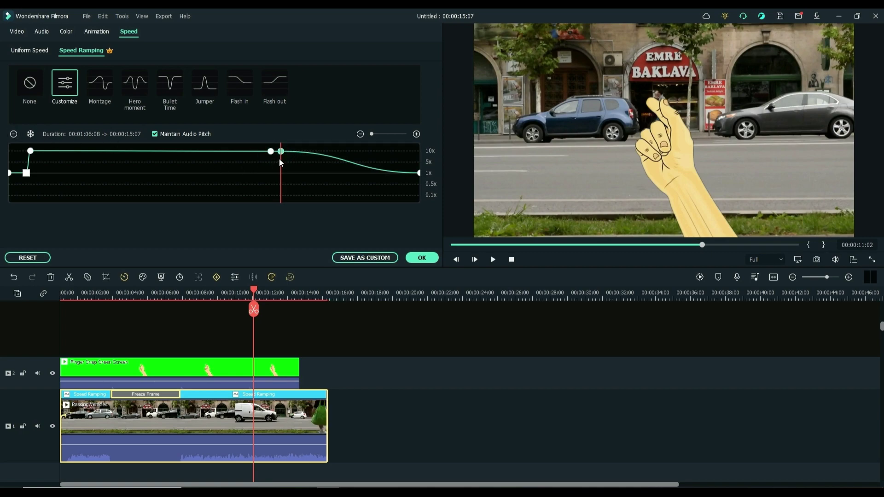
{"action": "left_click_drag", "start_coordinate": [280, 152], "coordinate": [269, 174]}
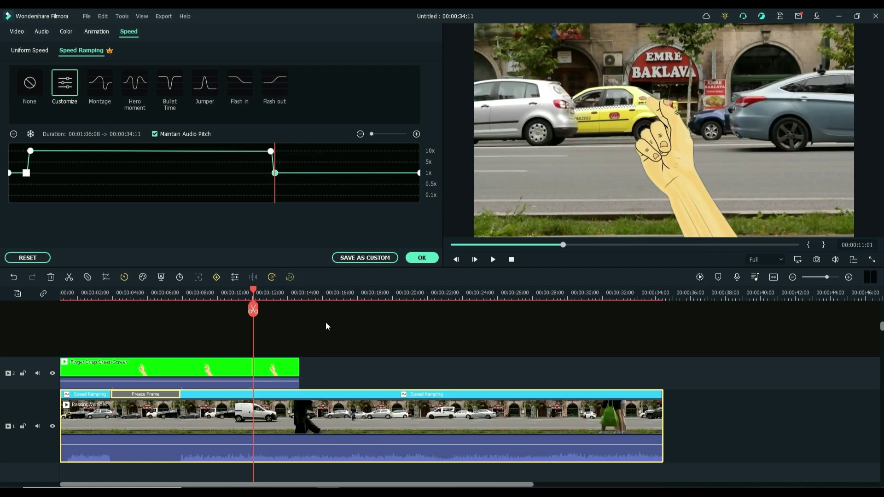
{"action": "left_click", "coordinate": [337, 326]}
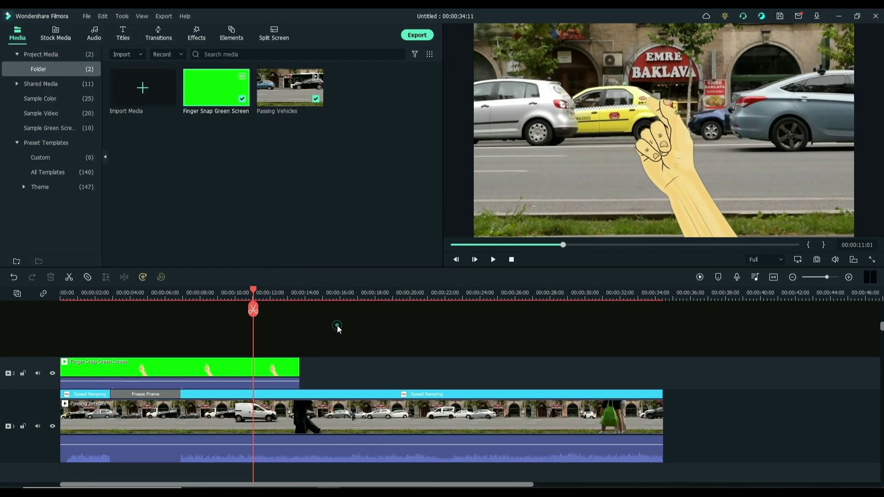
Trim Passing Vehicles to end with the snap clip (13:17), fit the timeline, and play from 6 seconds
{"action": "left_click", "coordinate": [662, 417]}
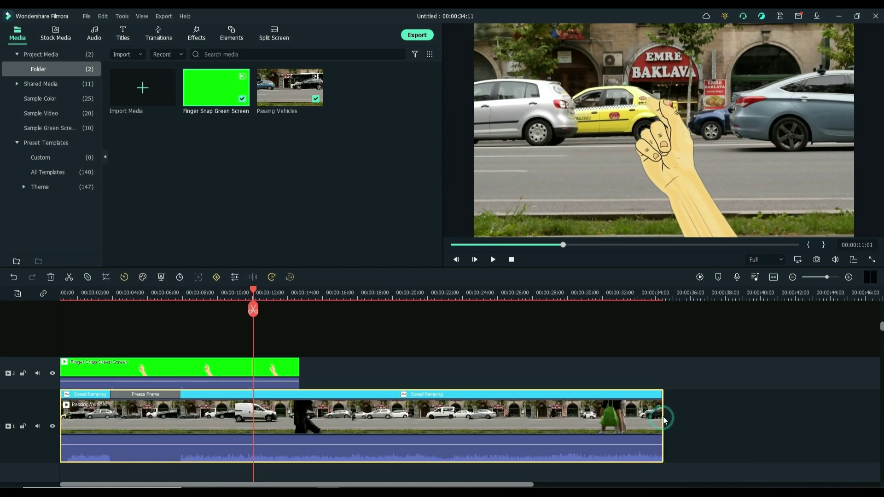
{"action": "left_click_drag", "start_coordinate": [663, 419], "coordinate": [299, 420]}
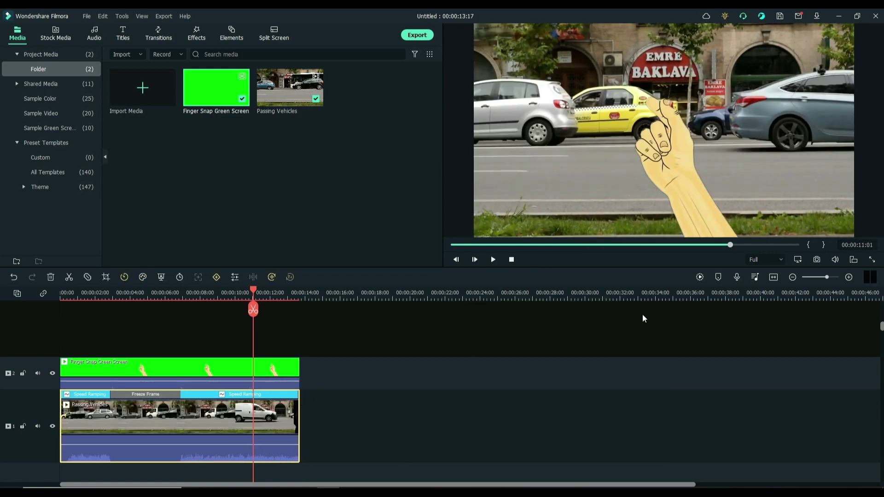
{"action": "left_click", "coordinate": [774, 277]}
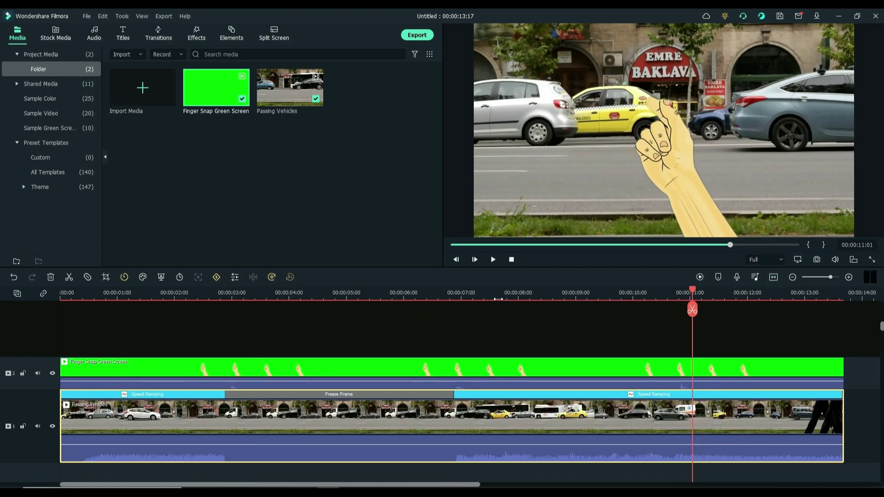
{"action": "left_click", "coordinate": [429, 297]}
{"action": "key", "text": "space"}
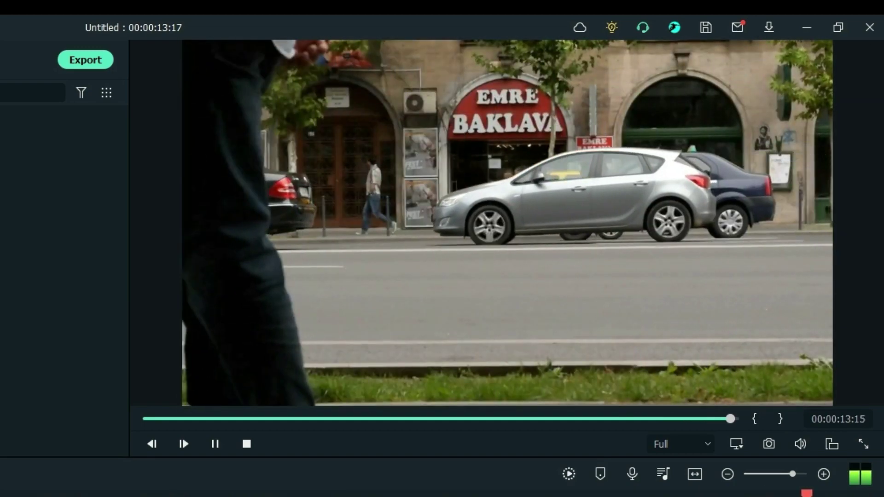
Search the Effects library for 'up down' to list Up-Down 1 and Up-Down 2
{"action": "left_click", "coordinate": [367, 342]}
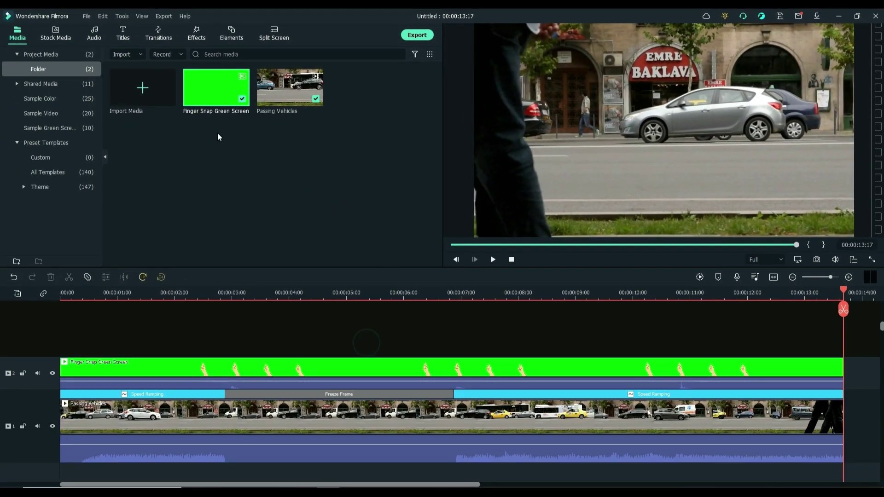
{"action": "left_click", "coordinate": [198, 36]}
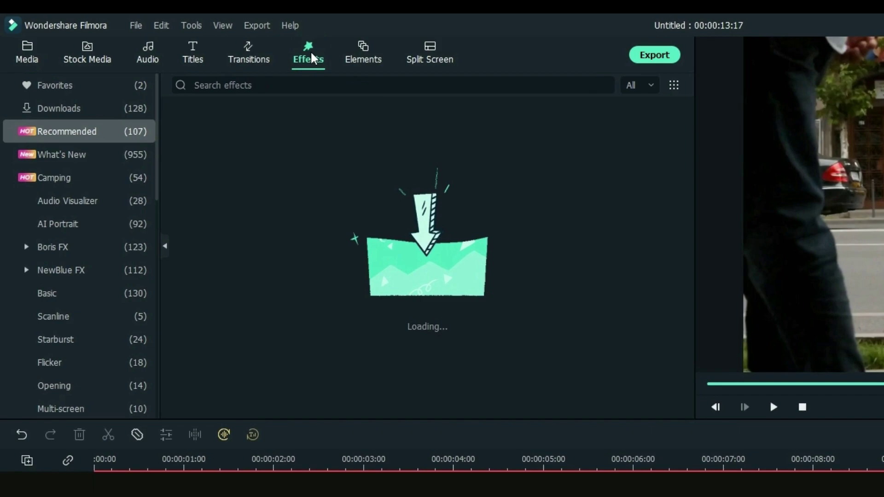
{"action": "left_click", "coordinate": [318, 87]}
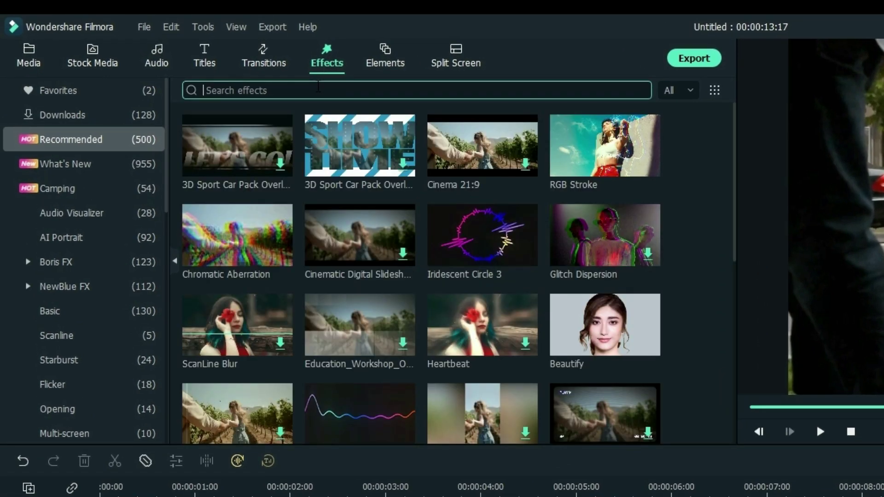
{"action": "type", "text": "up "}
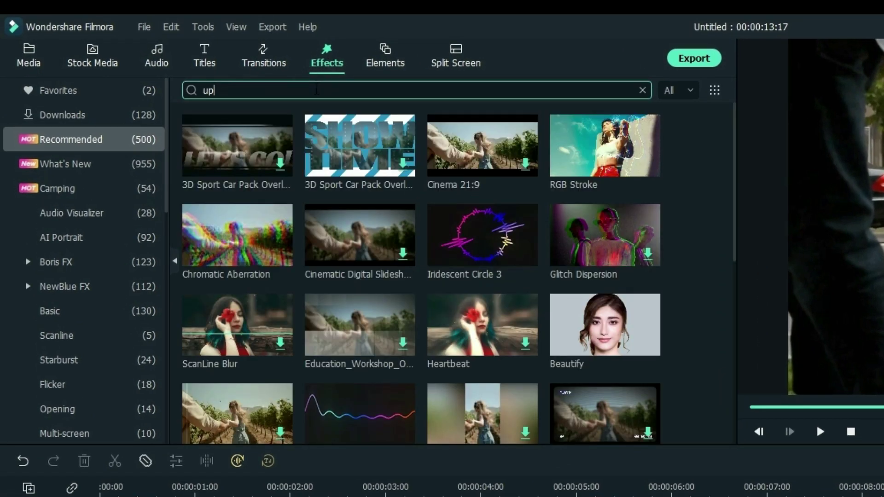
{"action": "type", "text": "do"}
{"action": "type", "text": "wn"}
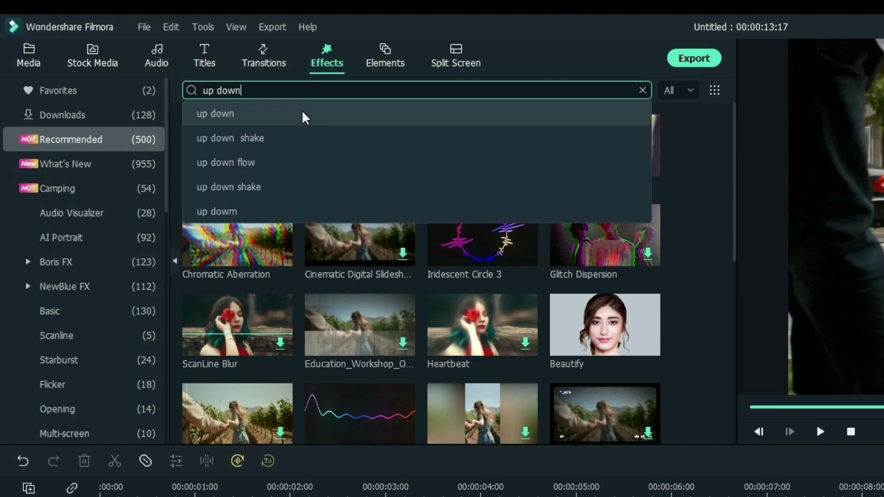
{"action": "left_click", "coordinate": [302, 115]}
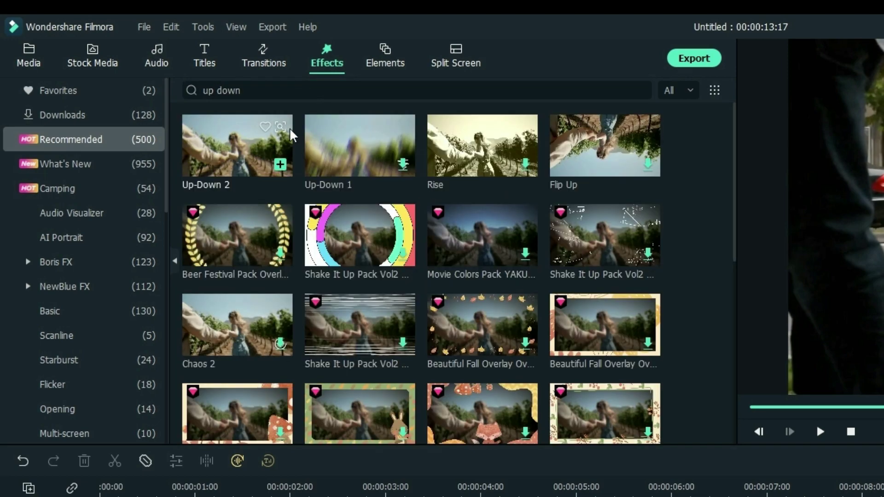
Place Up-Down 2 on track 3 and trim it to a short effect at the first snap near 3 seconds
{"action": "mouse_move", "coordinate": [221, 166]}
{"action": "left_mouse_down"}
{"action": "mouse_move", "coordinate": [182, 326]}
{"action": "mouse_move", "coordinate": [165, 329]}
{"action": "left_mouse_up"}
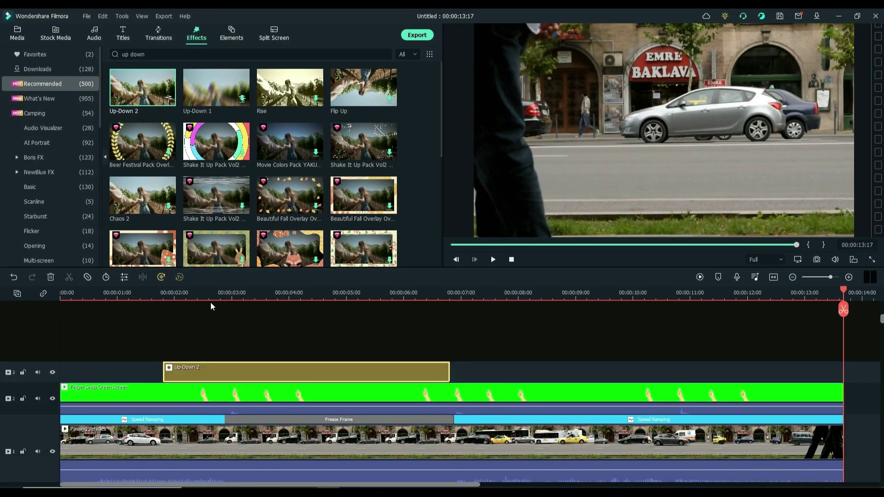
{"action": "left_click_drag", "start_coordinate": [162, 298], "coordinate": [224, 308]}
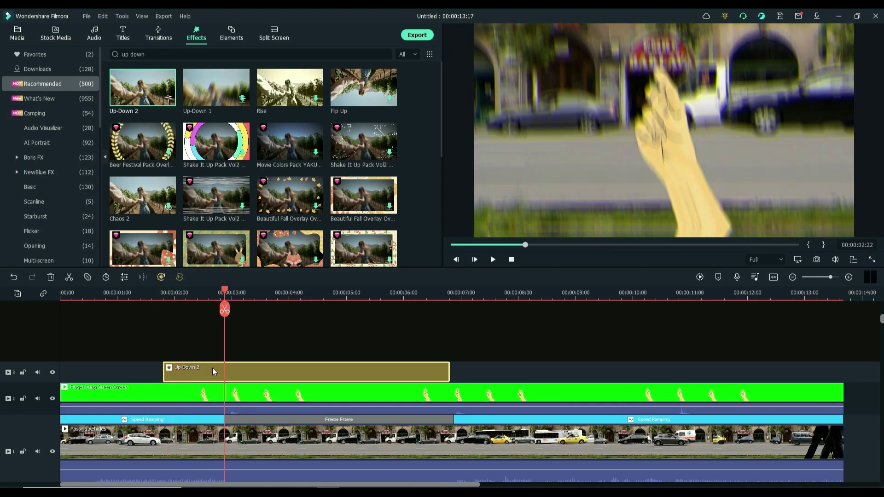
{"action": "left_click_drag", "start_coordinate": [212, 368], "coordinate": [274, 368]}
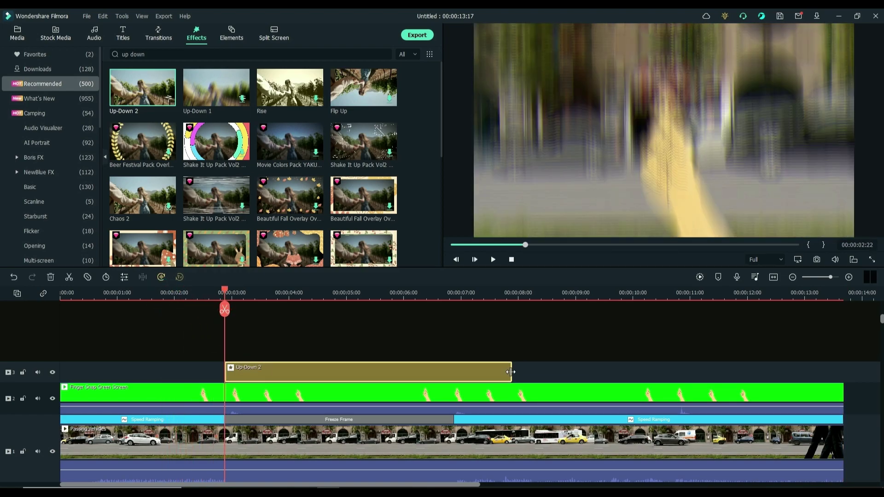
{"action": "left_click_drag", "start_coordinate": [511, 372], "coordinate": [237, 372]}
{"action": "left_click_drag", "start_coordinate": [225, 296], "coordinate": [216, 298]}
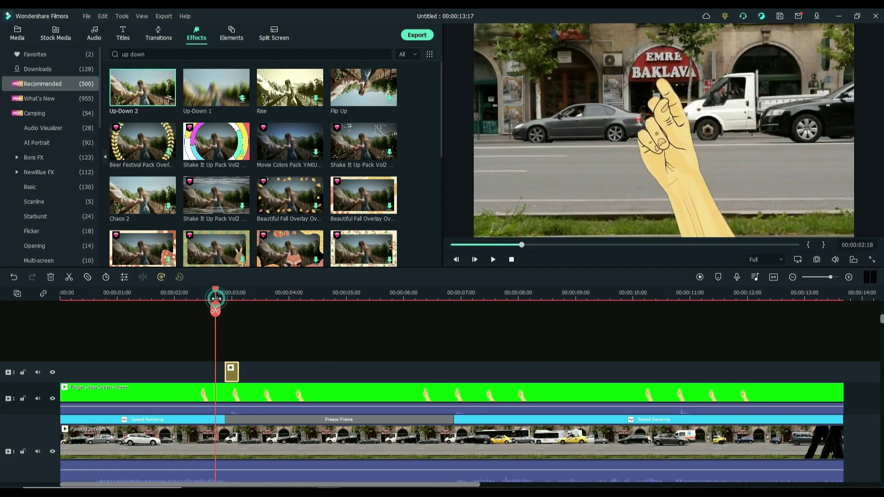
{"action": "key", "text": "space"}
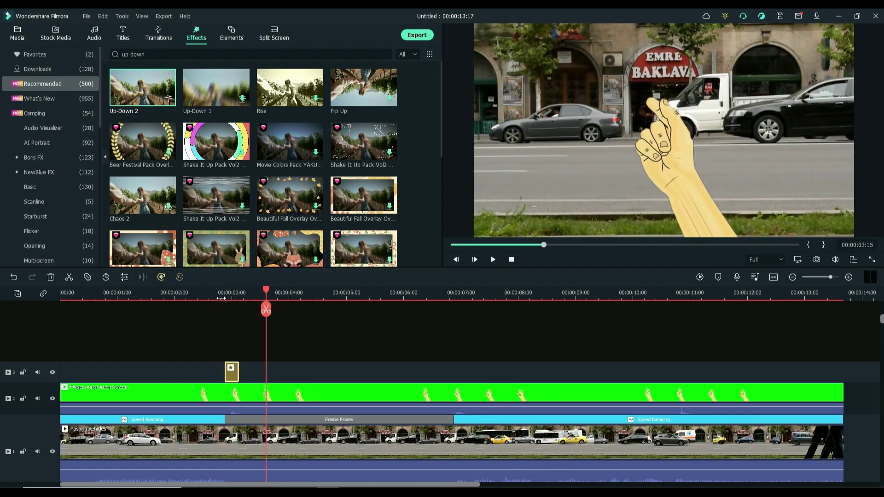
{"action": "left_click", "coordinate": [220, 298]}
{"action": "left_click_drag", "start_coordinate": [229, 378], "coordinate": [221, 377]}
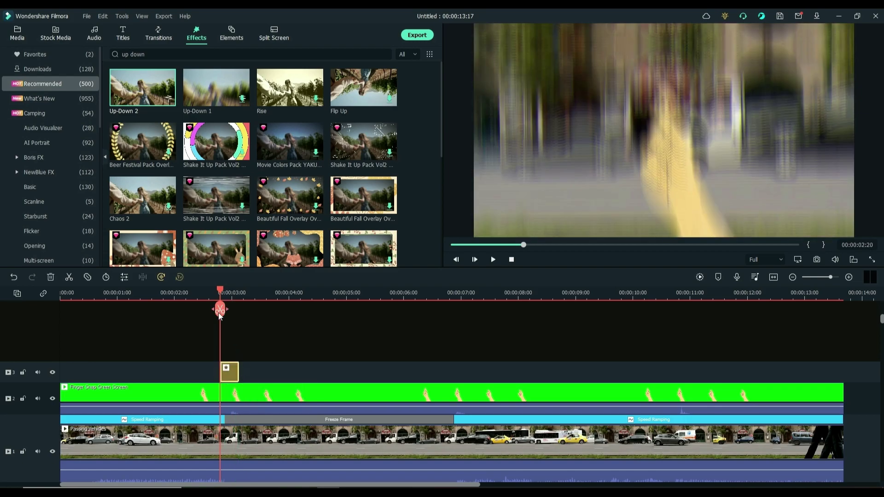
{"action": "left_click", "coordinate": [204, 295]}
{"action": "key", "text": "space"}
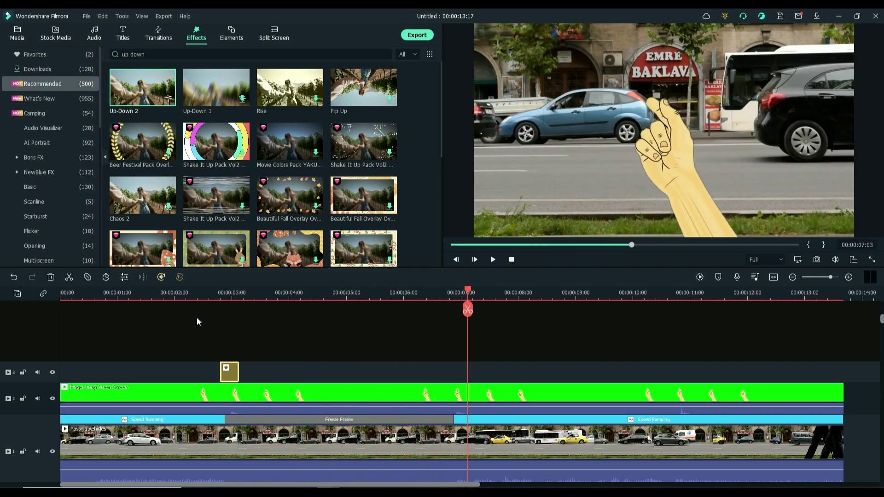
{"action": "key", "text": "space"}
Copy the Up-Down 2 effect and paste it at the second and third snaps, about 7 and 10.5 seconds
{"action": "right_click", "coordinate": [229, 377]}
{"action": "left_click", "coordinate": [242, 297]}
{"action": "right_click", "coordinate": [460, 362]}
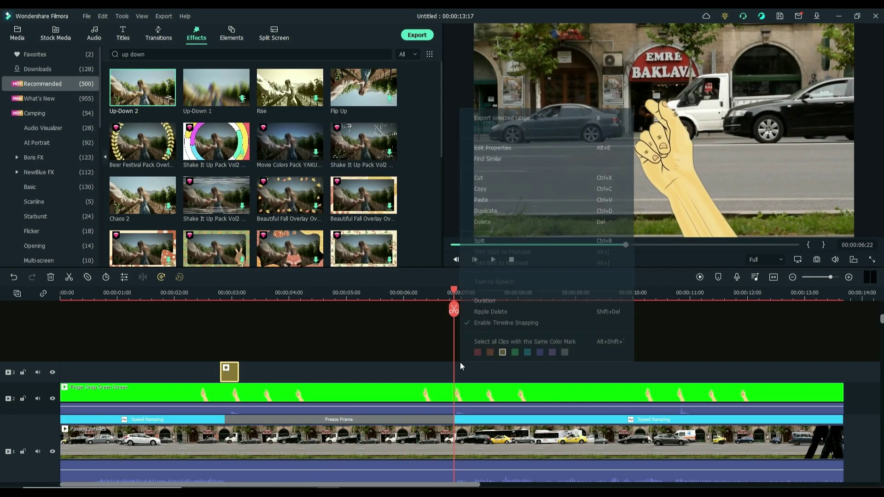
{"action": "left_click", "coordinate": [499, 311]}
{"action": "left_click_drag", "start_coordinate": [474, 295], "coordinate": [678, 351]}
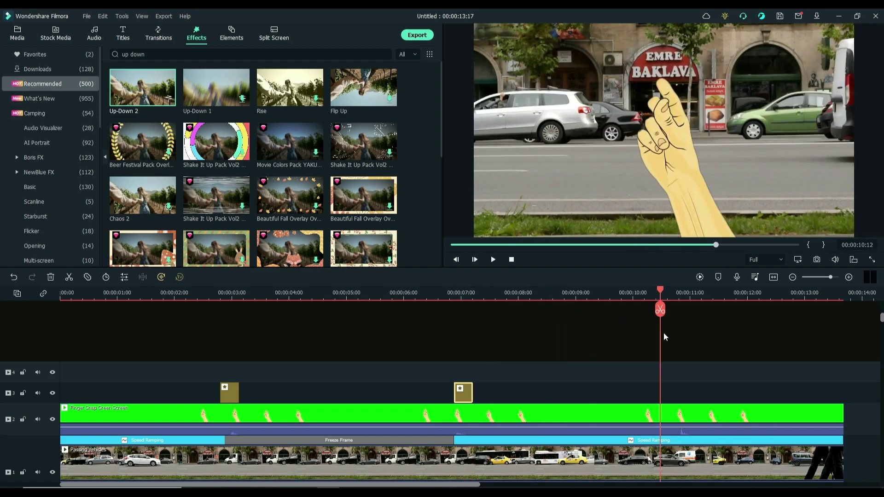
{"action": "right_click", "coordinate": [688, 392]}
{"action": "left_click", "coordinate": [712, 217]}
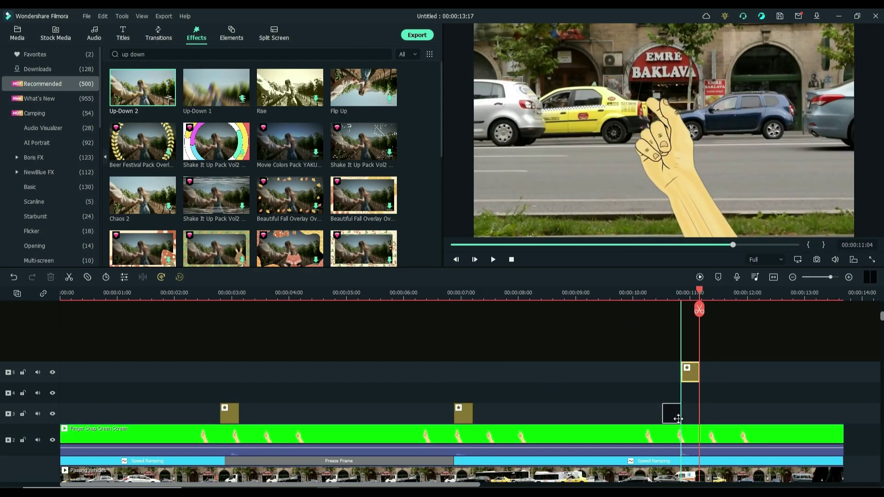
{"action": "left_click_drag", "start_coordinate": [678, 419], "coordinate": [687, 414]}
{"action": "key", "text": "space"}
{"action": "left_click", "coordinate": [661, 294]}
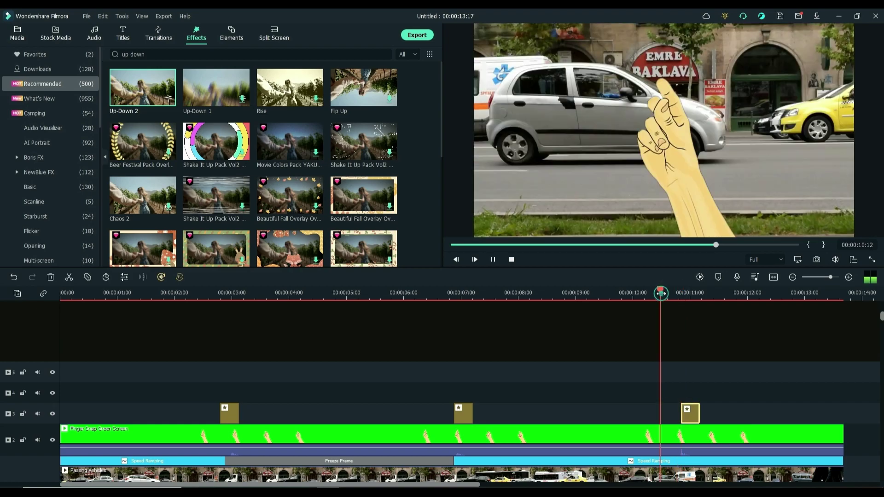
{"action": "key", "text": "space"}
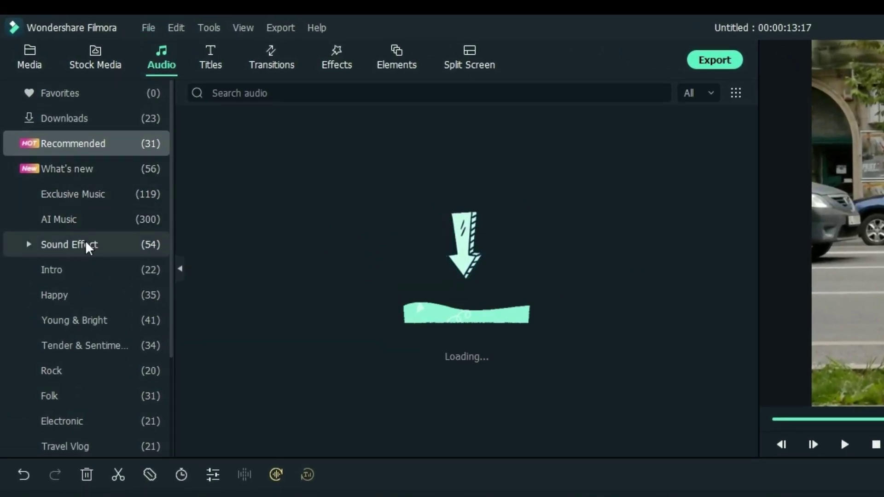
Put Whoosh 01 from Basic sound effects on the audio track, trimmed to about two seconds before the first snap
{"action": "left_click", "coordinate": [86, 244]}
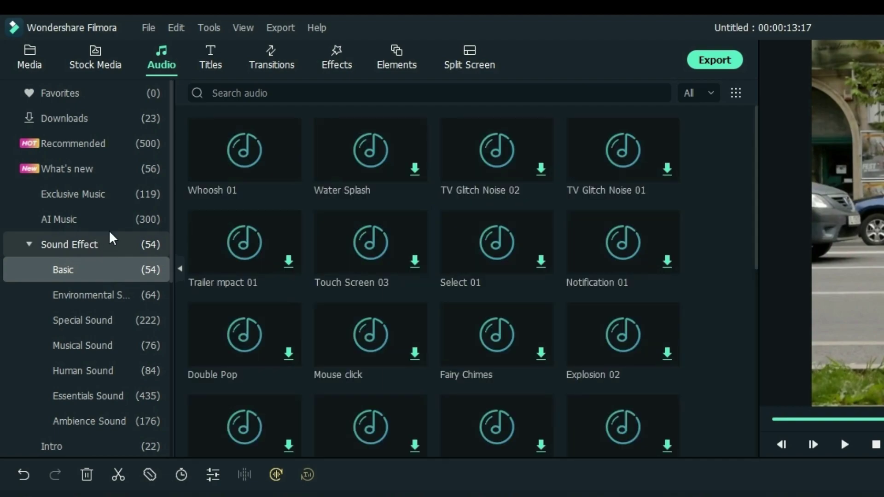
{"action": "left_click", "coordinate": [220, 156]}
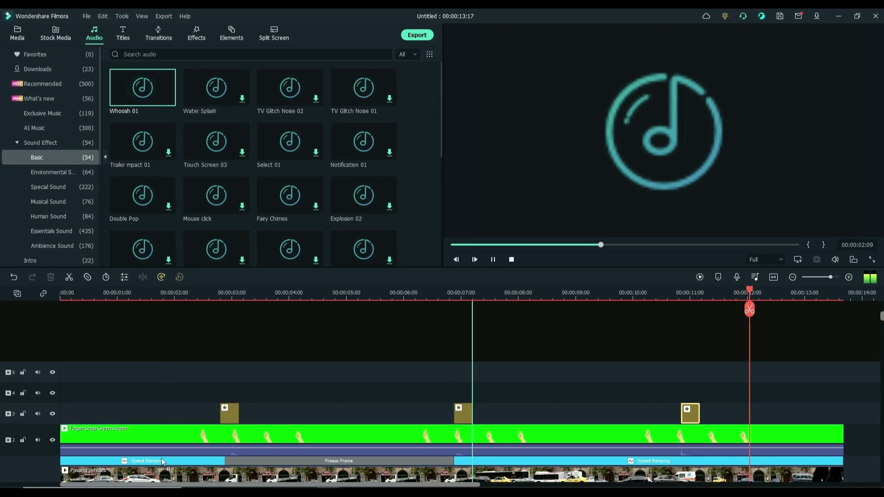
{"action": "mouse_move", "coordinate": [162, 462]}
{"action": "left_mouse_down"}
{"action": "mouse_move", "coordinate": [203, 462]}
{"action": "mouse_move", "coordinate": [214, 435]}
{"action": "left_mouse_up"}
{"action": "left_click_drag", "start_coordinate": [529, 456], "coordinate": [340, 458]}
{"action": "left_click_drag", "start_coordinate": [255, 426], "coordinate": [160, 424]}
Play back the Whoosh 01 sound with the first snap to review its timing
{"action": "left_click", "coordinate": [126, 293]}
{"action": "key", "text": "space"}
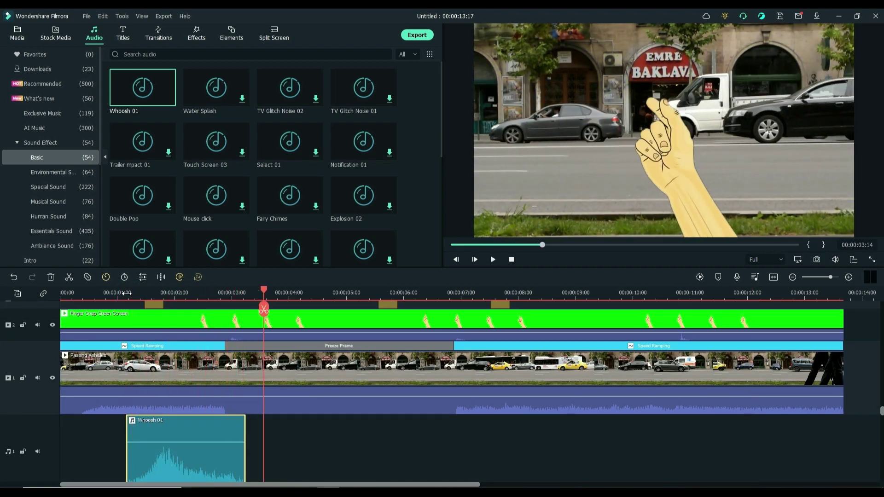
{"action": "left_click", "coordinate": [131, 298]}
{"action": "scroll", "coordinate": [184, 305], "scroll_direction": "down", "scroll_amount": 2}
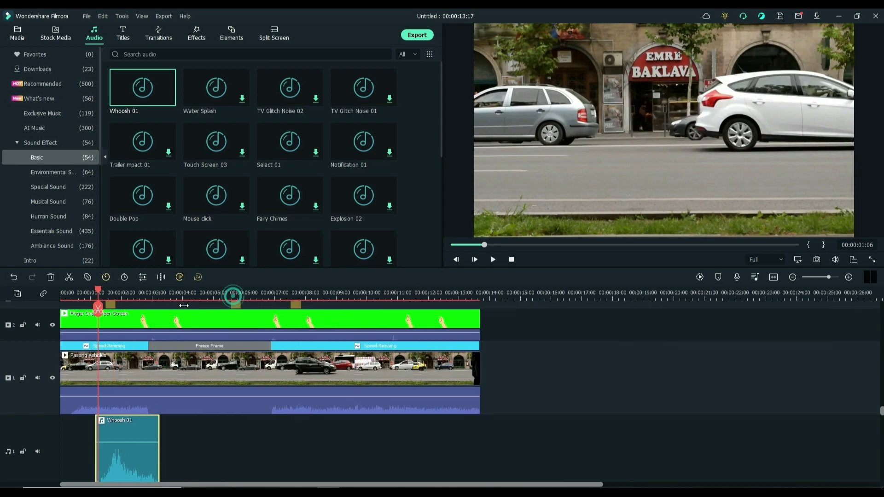
{"action": "scroll", "coordinate": [120, 296], "scroll_direction": "up", "scroll_amount": 2}
{"action": "scroll", "coordinate": [179, 315], "scroll_direction": "up", "scroll_amount": 2}
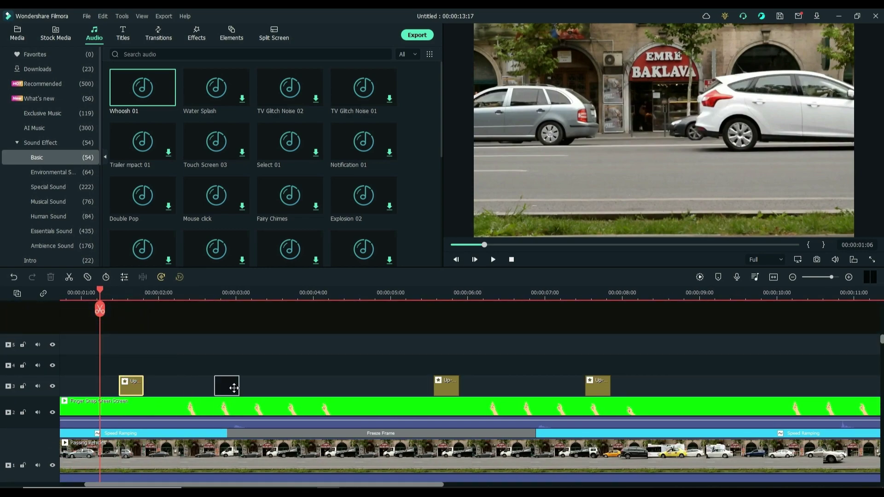
{"action": "left_click_drag", "start_coordinate": [236, 388], "coordinate": [236, 388]}
{"action": "scroll", "coordinate": [265, 405], "scroll_direction": "down", "scroll_amount": 2}
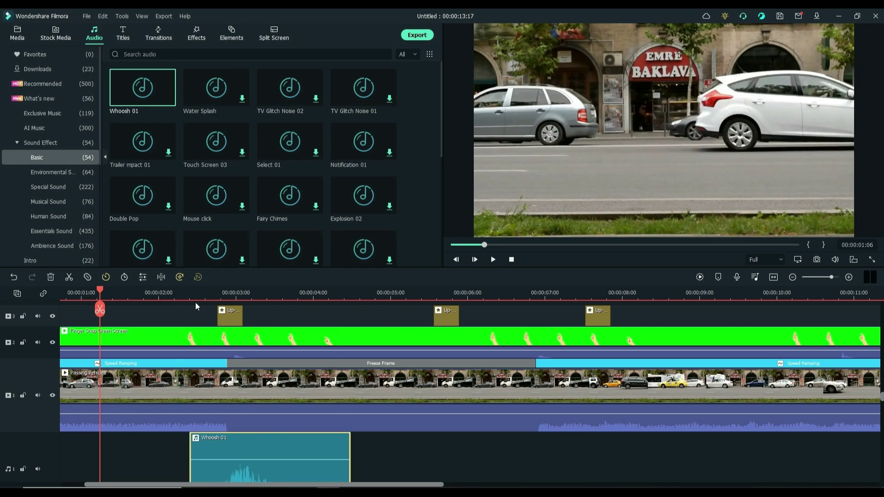
{"action": "key", "text": "space"}
{"action": "scroll", "coordinate": [279, 357], "scroll_direction": "down", "scroll_amount": 2}
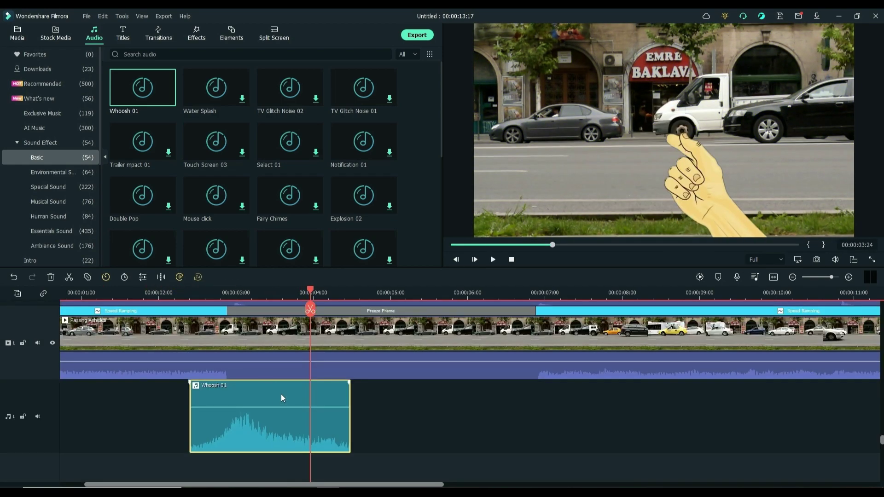
Speed Whoosh 01 up to 2x and shift it slightly later to match the snap
{"action": "left_click", "coordinate": [125, 277]}
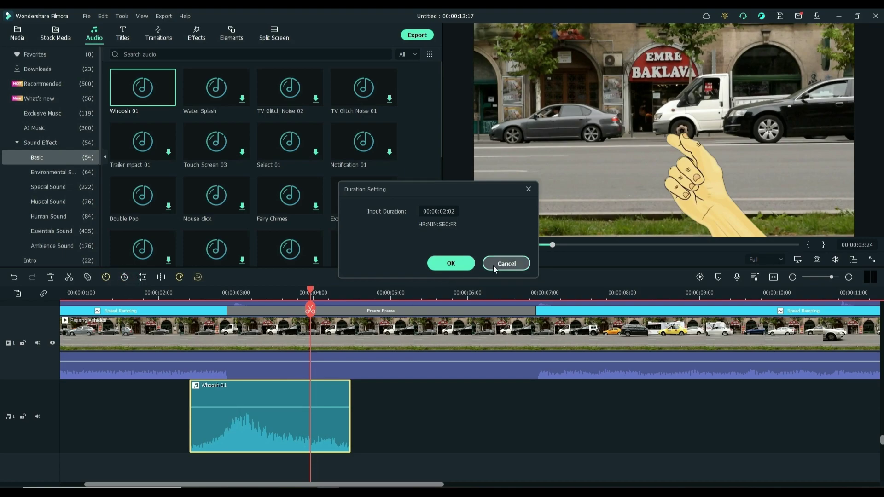
{"action": "left_click", "coordinate": [225, 333]}
{"action": "scroll", "coordinate": [304, 408], "scroll_direction": "up", "scroll_amount": 2}
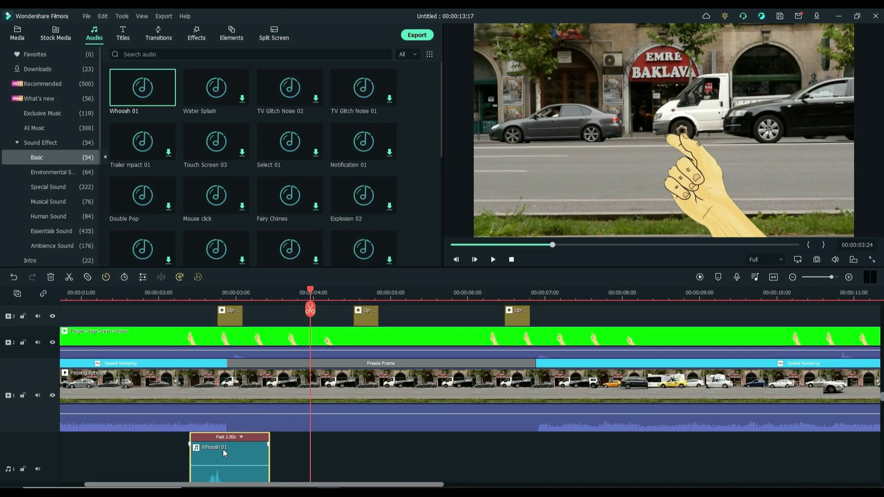
{"action": "left_click_drag", "start_coordinate": [239, 454], "coordinate": [251, 454]}
{"action": "key", "text": "space"}
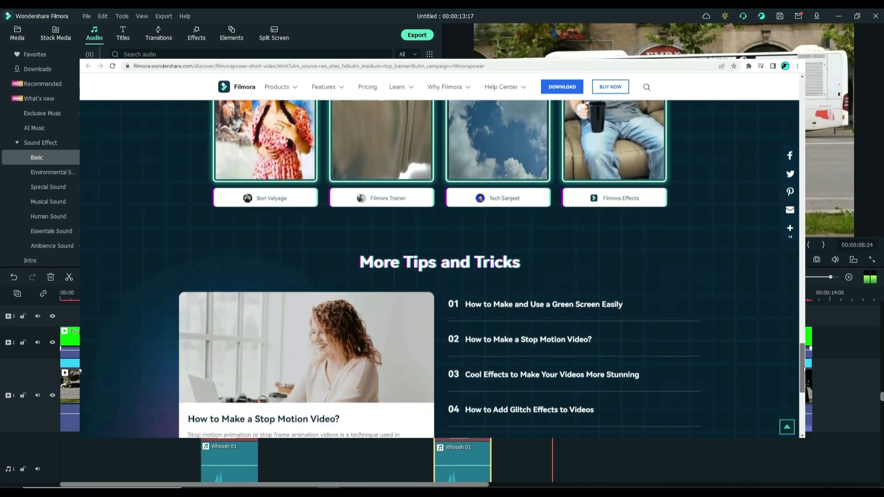
Duplicate the 2x Whoosh 01 clip for the third finger snap
{"action": "right_click", "coordinate": [611, 445]}
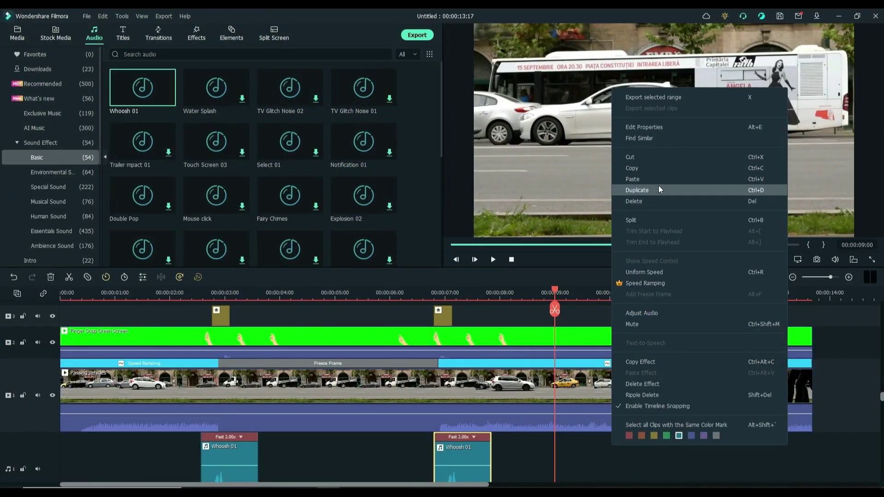
{"action": "left_click", "coordinate": [659, 186]}
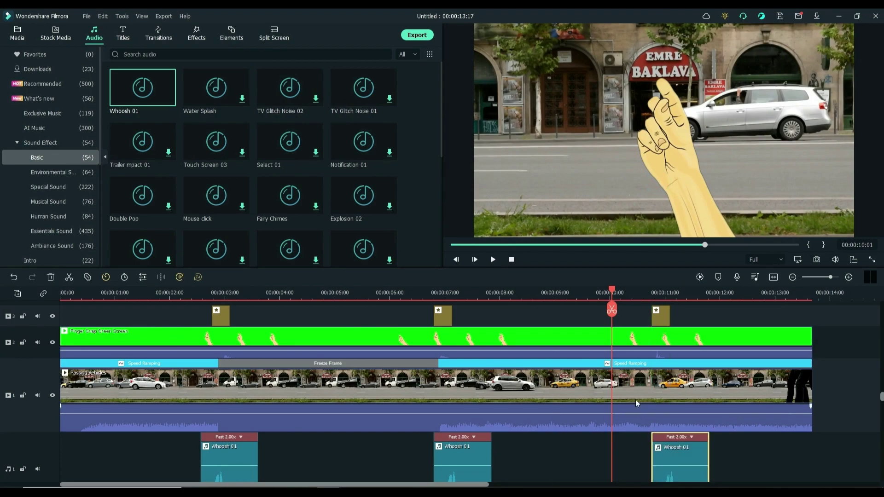
{"action": "scroll", "coordinate": [637, 403], "scroll_direction": "down", "scroll_amount": 1}
{"action": "scroll", "coordinate": [627, 377], "scroll_direction": "up", "scroll_amount": 2}
Replay the finished video from the beginning
{"action": "scroll", "coordinate": [631, 355], "scroll_direction": "up", "scroll_amount": 2}
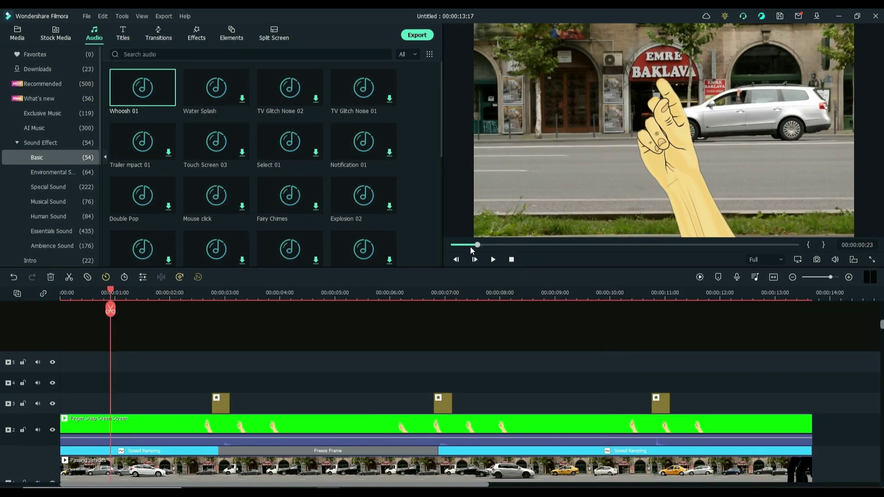
{"action": "left_click_drag", "start_coordinate": [474, 246], "coordinate": [461, 245]}
{"action": "left_click", "coordinate": [493, 259]}
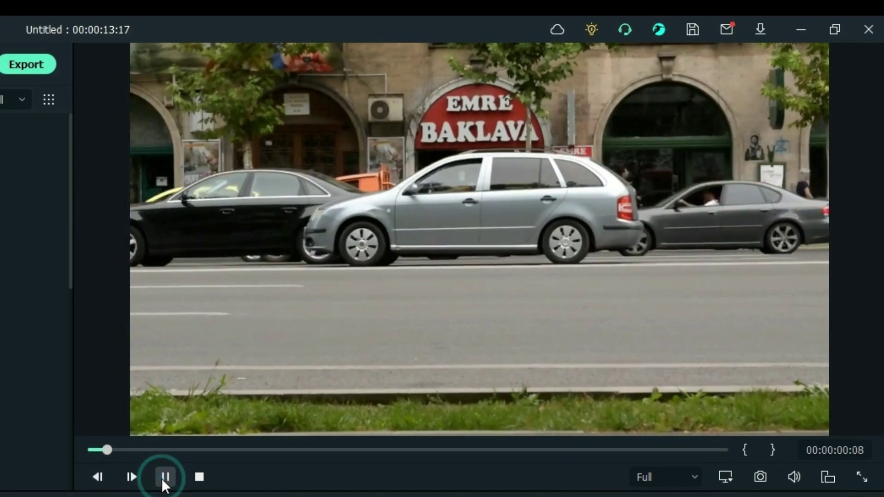